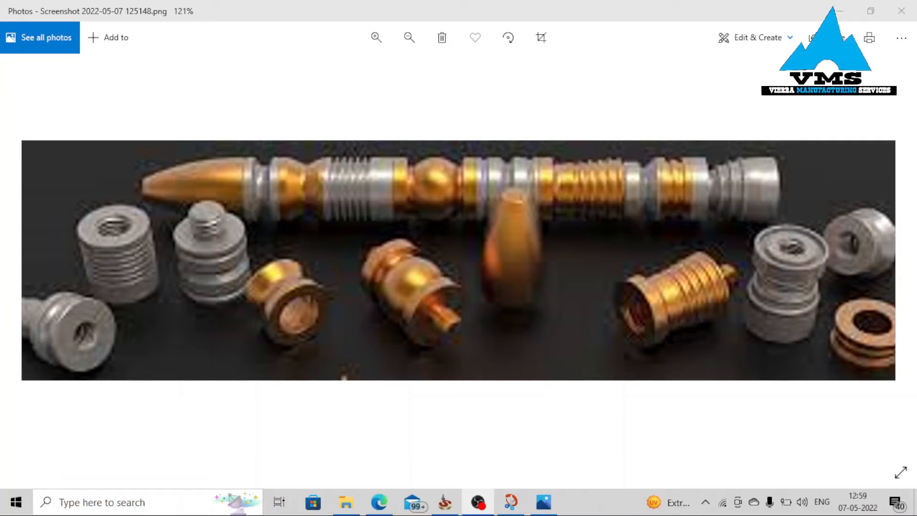
# - Switch to the ttt.pdf drawing and examine the Section A-A dimensions and the 3/8-16 UNC external thread data table
pyautogui.hotkey('alt', 'Tab')
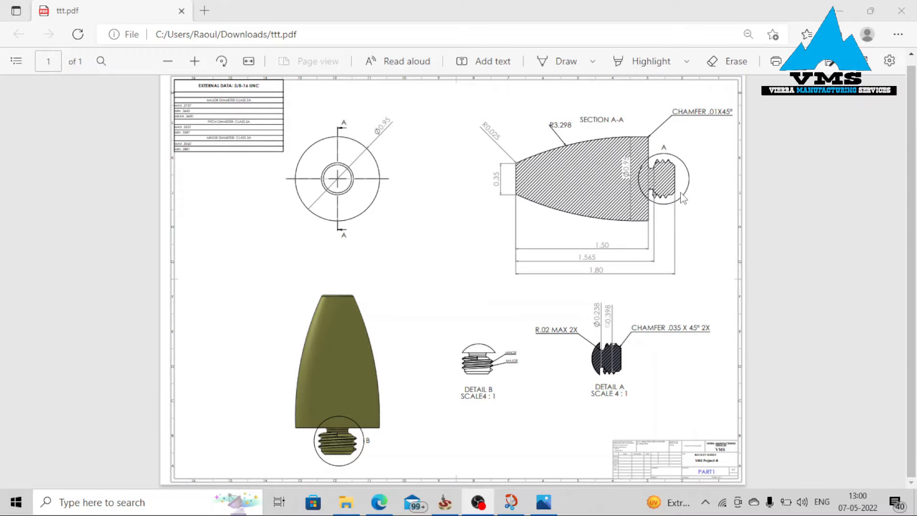
pyautogui.keyDown('ctrl'); pyautogui.scroll(3, 655, 220); pyautogui.keyUp('ctrl')
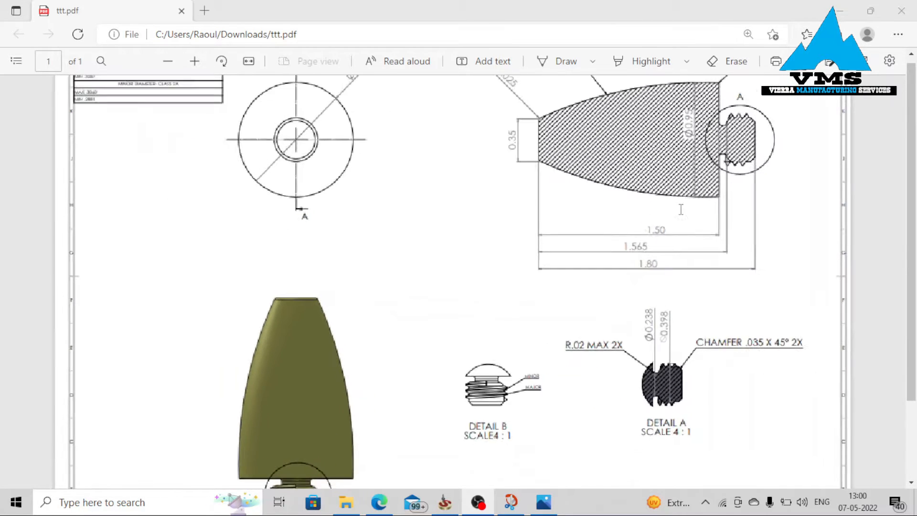
pyautogui.scroll(1, 911, 181)
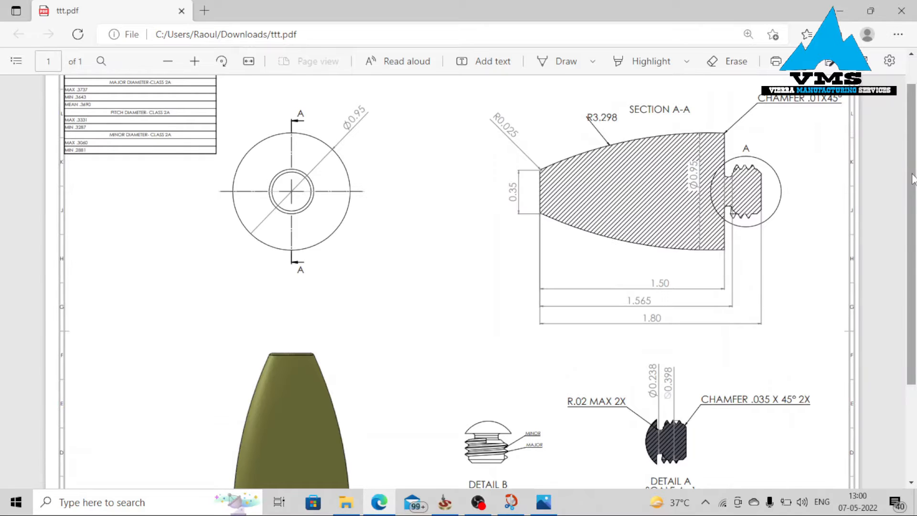
pyautogui.scroll(1, 807, 186)
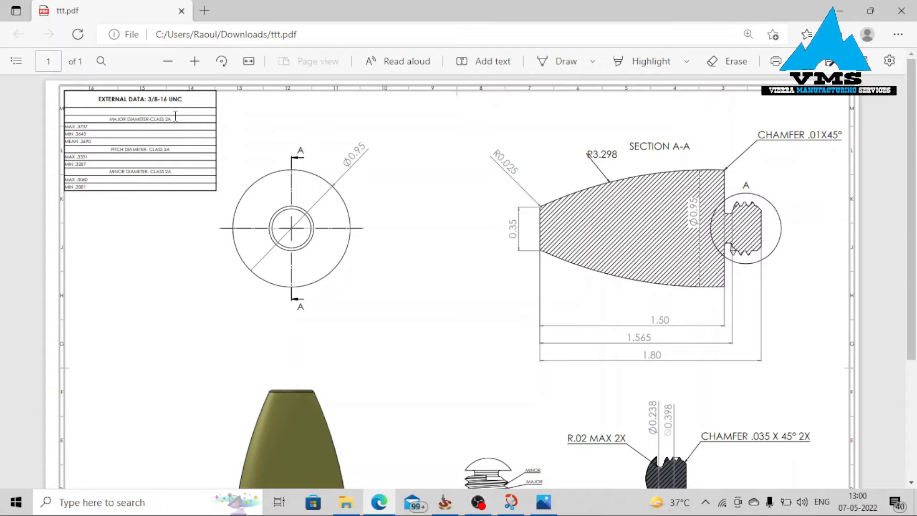
pyautogui.keyDown('ctrl'); pyautogui.scroll(4, 141, 123); pyautogui.keyUp('ctrl')
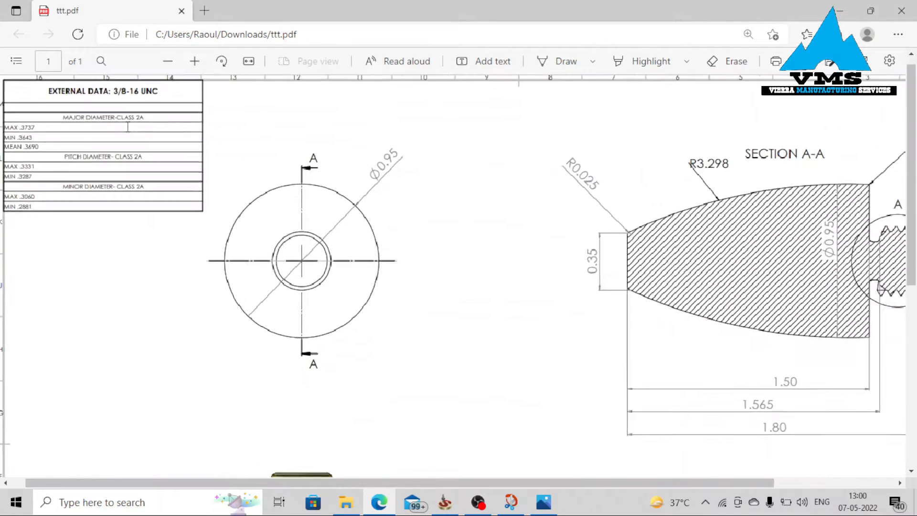
pyautogui.moveTo(120, 483); pyautogui.dragTo(81, 483)
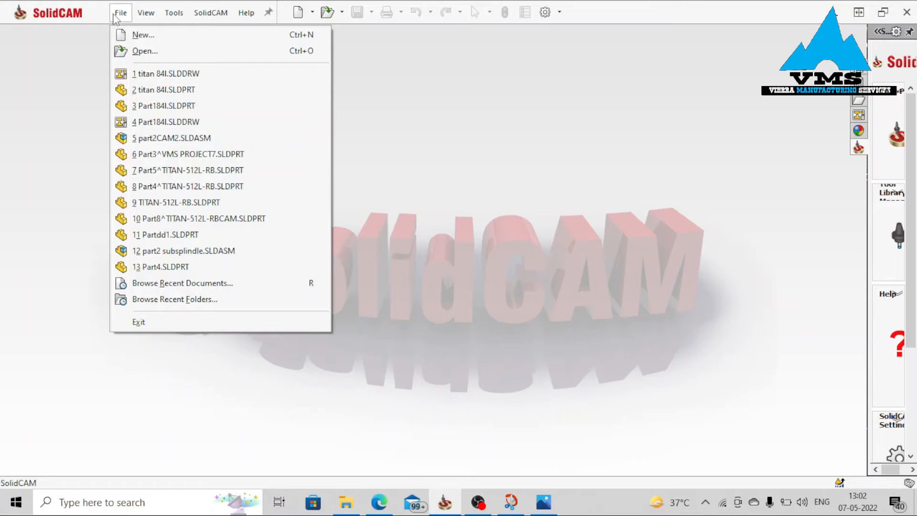
# - Create a new part document in SolidCAM and set its unit system to IPS
pyautogui.click(146, 35)
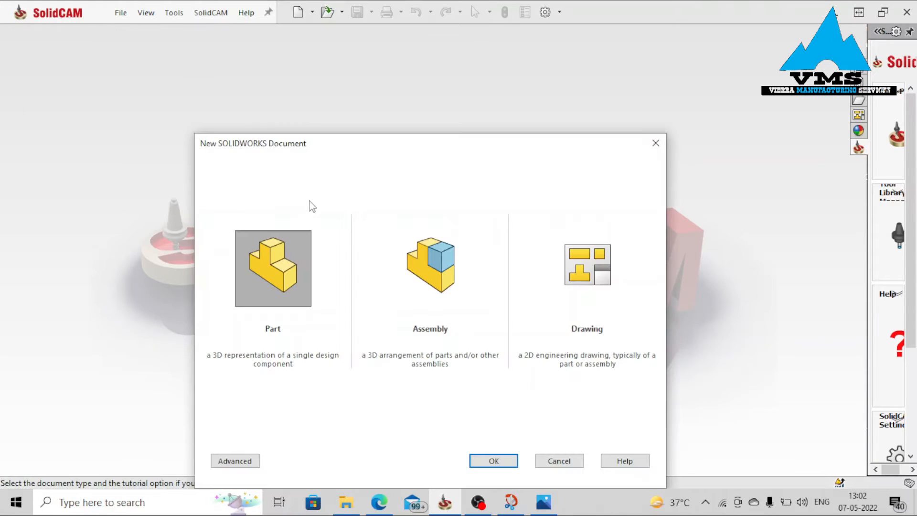
pyautogui.doubleClick(277, 250)
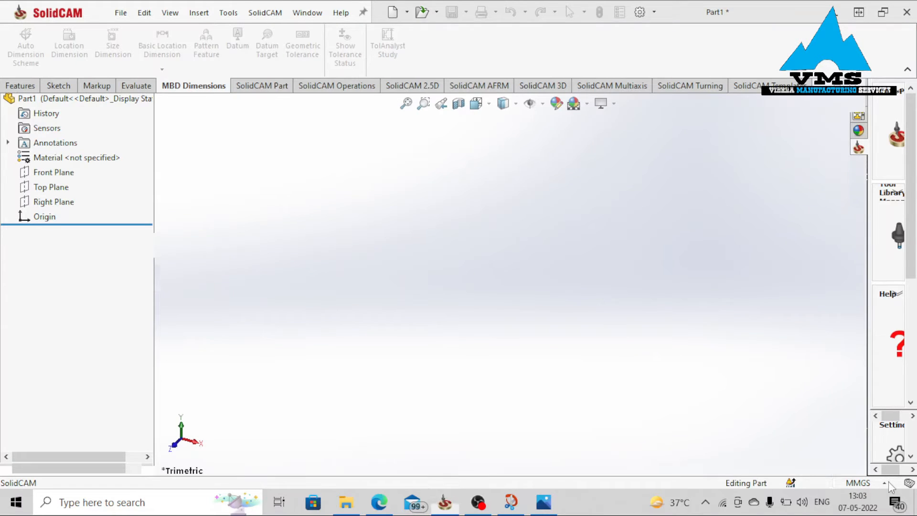
pyautogui.click(884, 483)
pyautogui.click(828, 440)
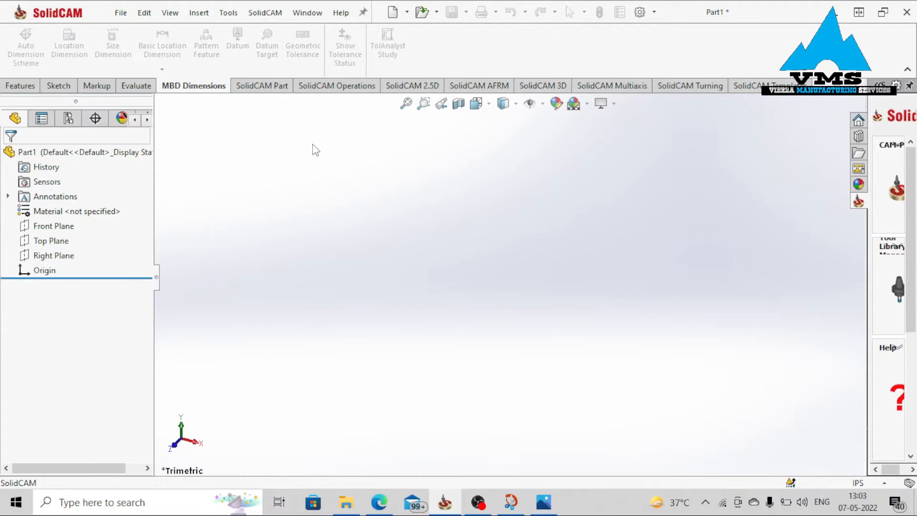
# - Start a sketch on the Front Plane and draw a vertical line about 1.14 in long upward from the origin
pyautogui.click(58, 86)
pyautogui.click(26, 53)
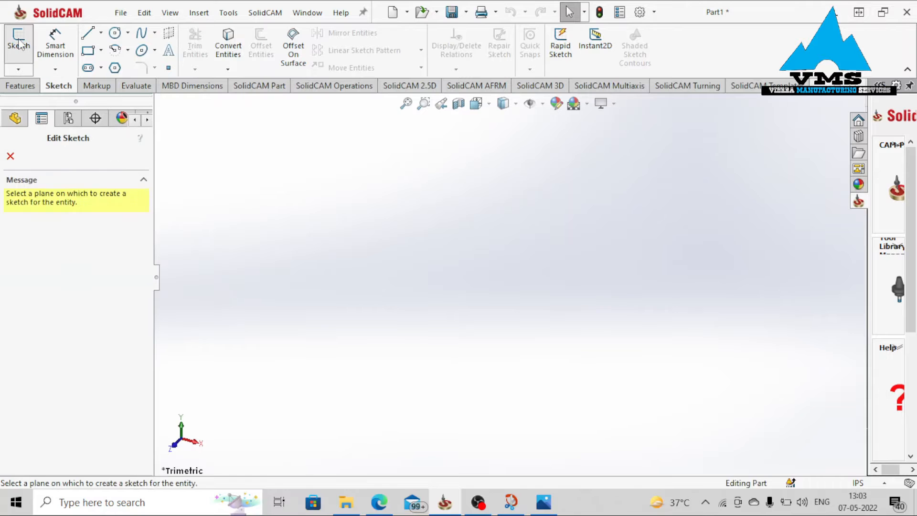
pyautogui.click(422, 179)
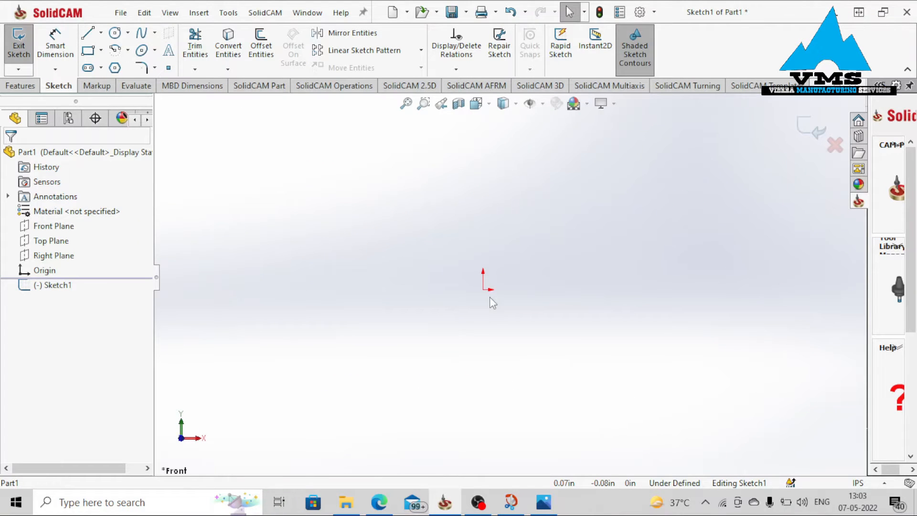
pyautogui.moveTo(591, 260); pyautogui.dragTo(528, 266, button='right')
pyautogui.click(482, 289)
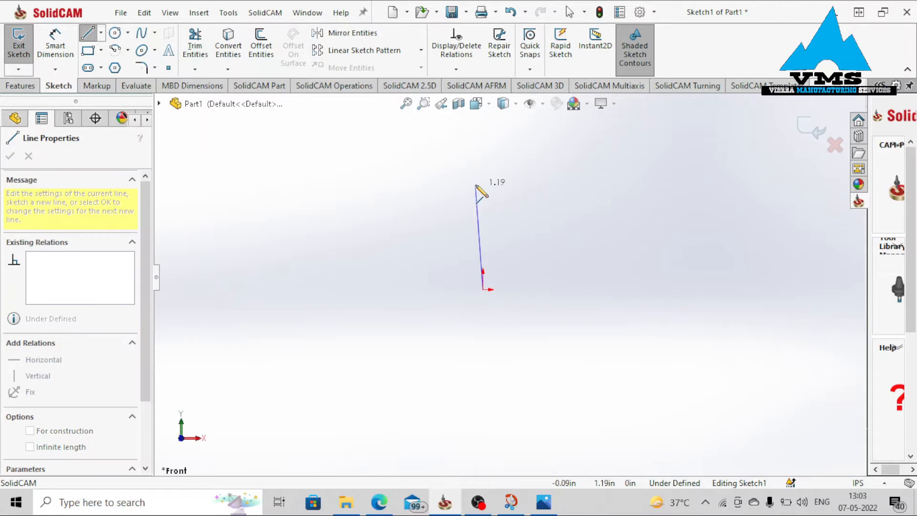
pyautogui.click(482, 189)
# - Dimension the vertical line at the origin with a length of 0.35/2 in
pyautogui.moveTo(455, 213); pyautogui.dragTo(455, 191, button='right')
pyautogui.scroll(-1, 474, 228)
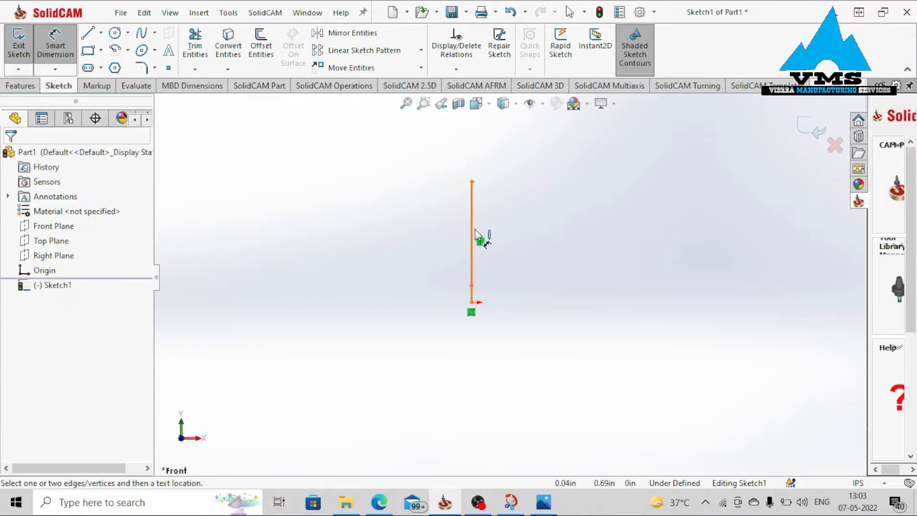
pyautogui.click(473, 227)
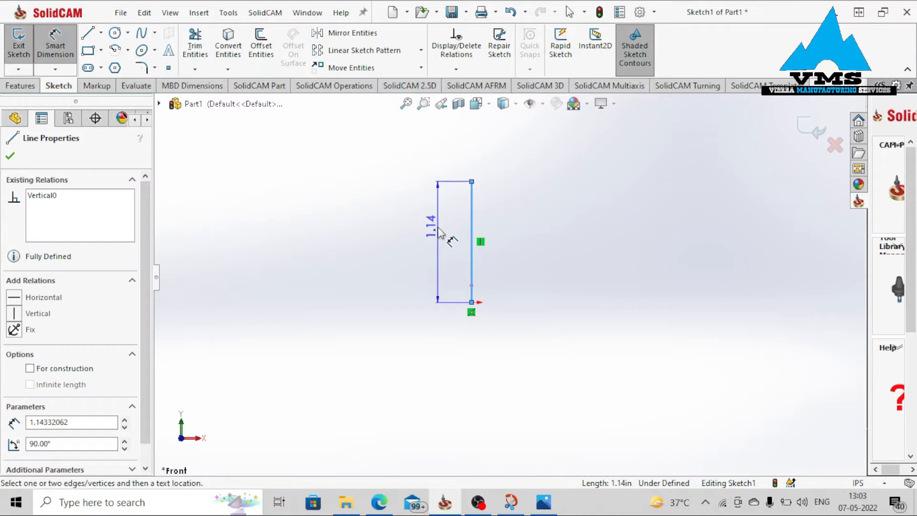
pyautogui.click(438, 233)
pyautogui.press('BackSpace')
pyautogui.write('.75/2')
pyautogui.press('Return')
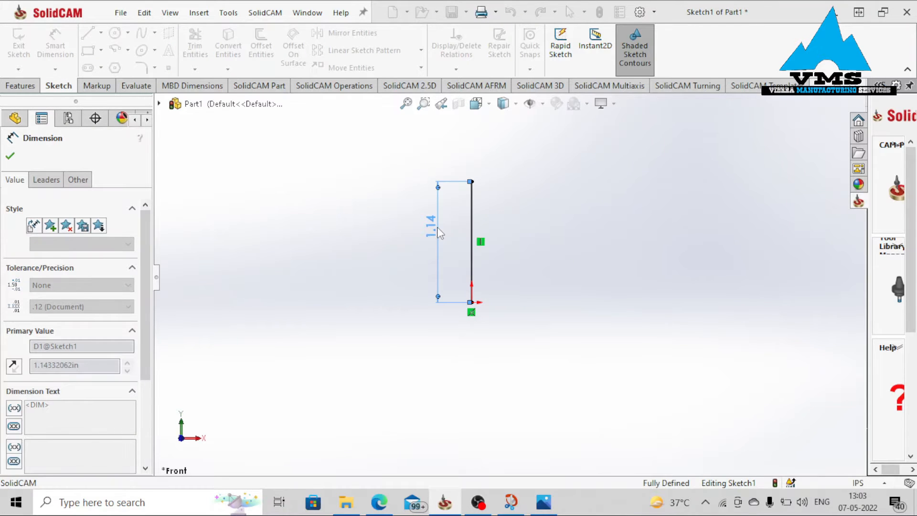
# - Draw a roughly horizontal line about 1.17 in long from the origin in the positive X direction
pyautogui.scroll(-3, 502, 291)
pyautogui.scroll(-3, 491, 308)
pyautogui.keyDown('ctrl'); pyautogui.moveTo(434, 299); pyautogui.dragTo(285, 274, button='middle'); pyautogui.keyUp('ctrl')
pyautogui.moveTo(465, 312)
pyautogui.mouseDown(button='right')
pyautogui.moveTo(461, 288)
pyautogui.moveTo(403, 311)
pyautogui.mouseUp(button='right')
pyautogui.click(301, 288)
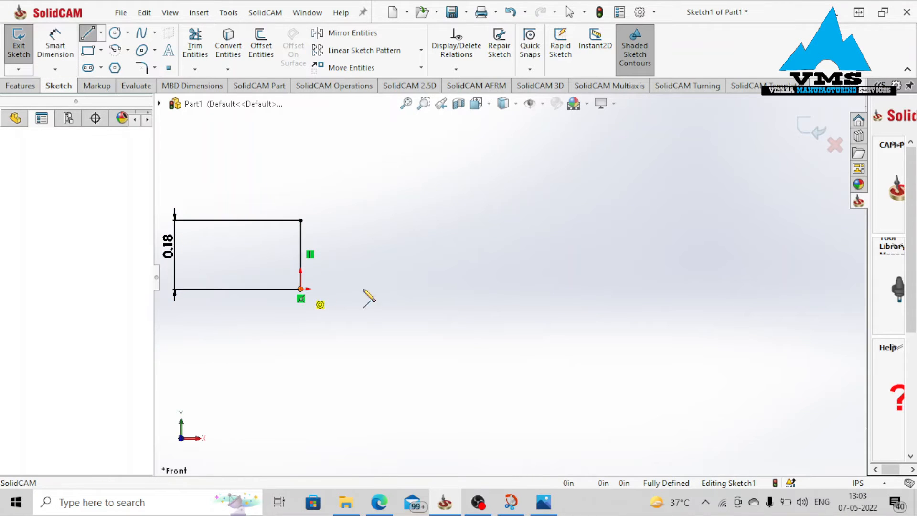
pyautogui.click(761, 294)
# - Dimension the horizontal base line with a length of 1.8 in
pyautogui.moveTo(715, 252); pyautogui.dragTo(723, 137, button='right')
pyautogui.click(597, 293)
pyautogui.click(581, 336)
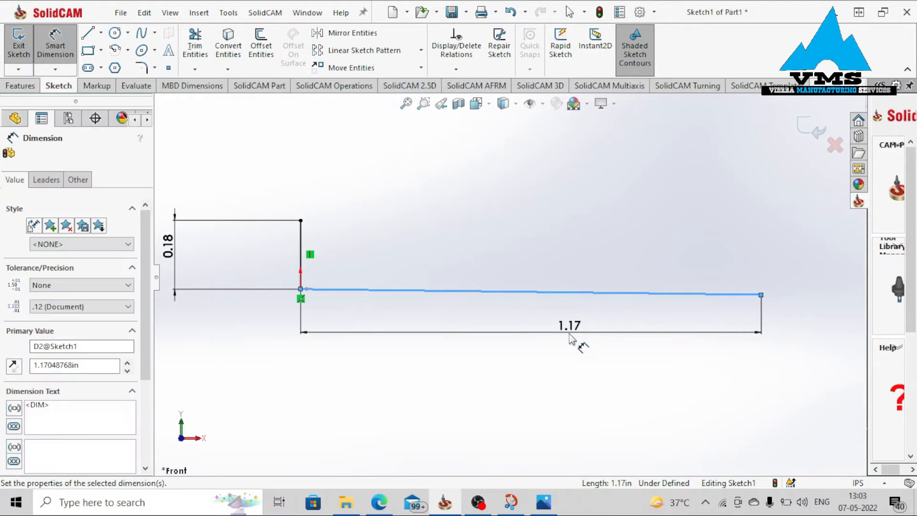
pyautogui.write('1.8')
pyautogui.press('Return')
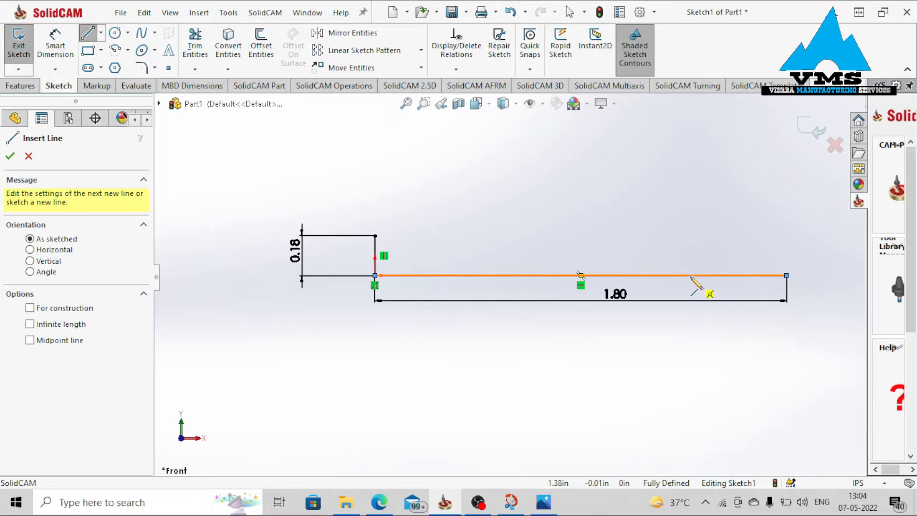
# - Draw a second vertical line about 0.66 in tall up from the base line and dimension it 1.5 in from the origin
pyautogui.click(690, 275)
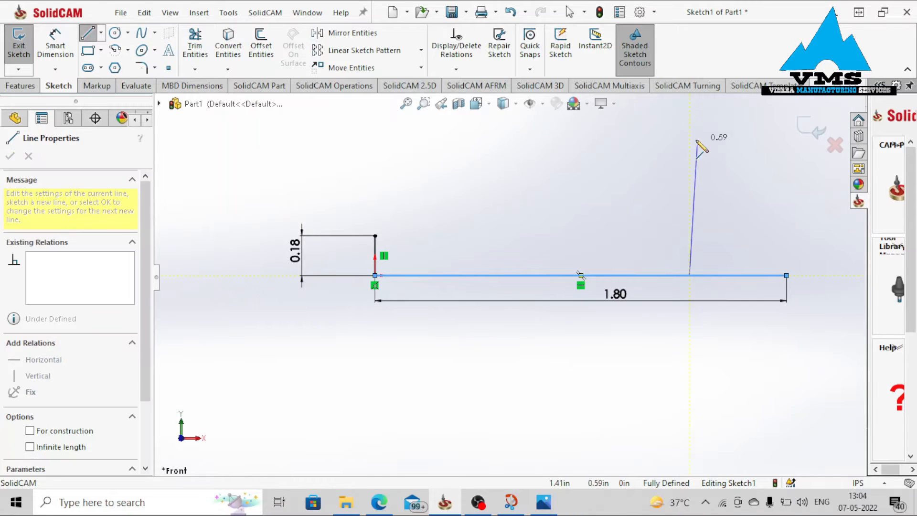
pyautogui.click(689, 125)
pyautogui.moveTo(617, 180); pyautogui.dragTo(608, 125, button='right')
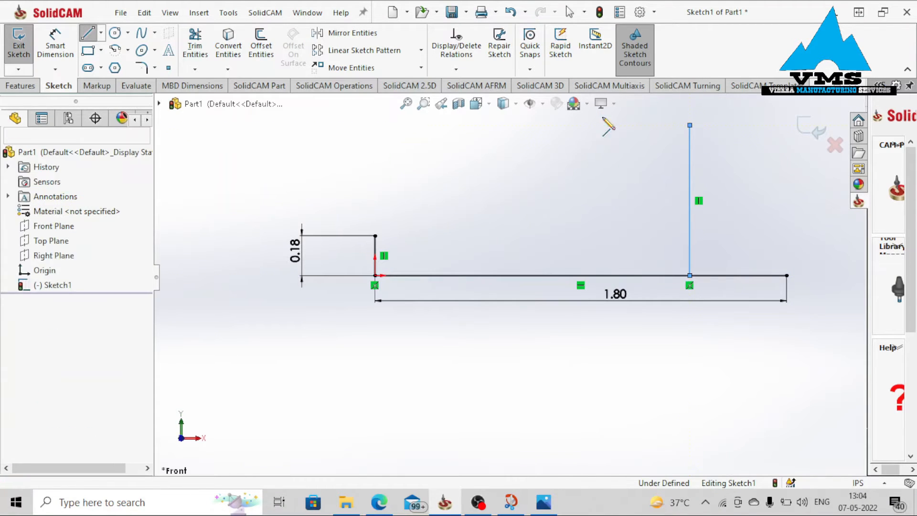
pyautogui.click(690, 200)
pyautogui.click(375, 276)
pyautogui.click(490, 373)
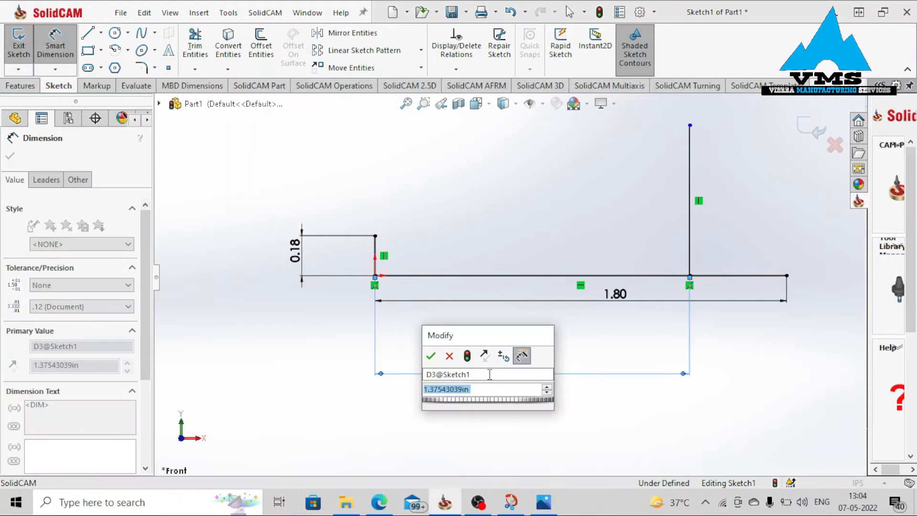
pyautogui.write('1.5')
pyautogui.press('Return')
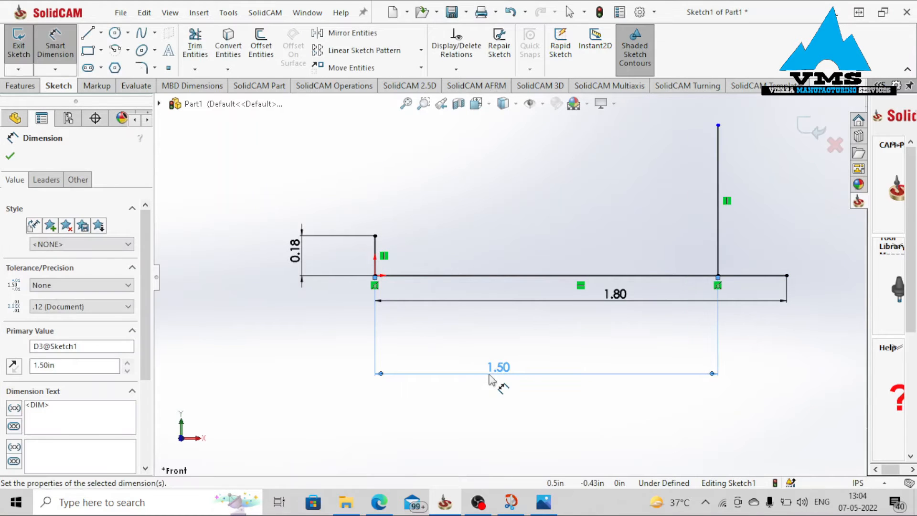
# - Dimension the height of the second vertical line's upper endpoint above the origin as 0.475 in
pyautogui.click(718, 126)
pyautogui.click(375, 277)
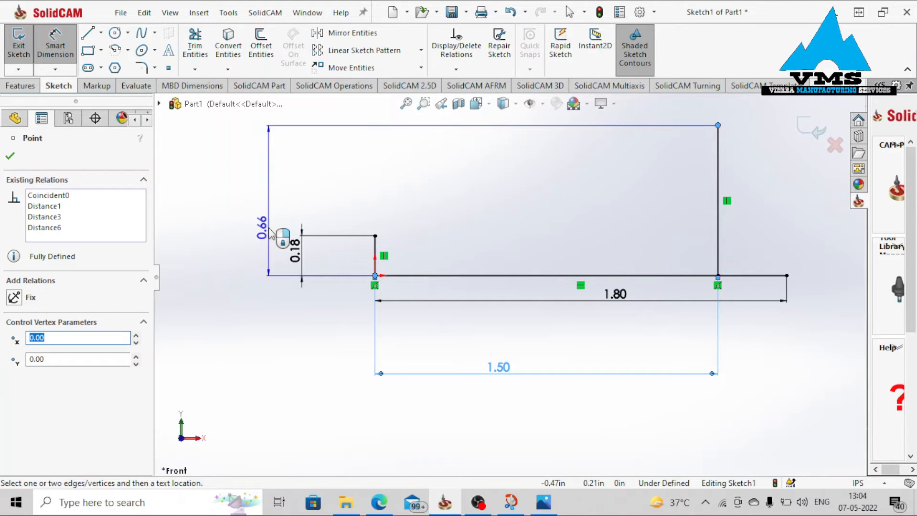
pyautogui.click(271, 232)
pyautogui.write('0.562')
pyautogui.press('Return')
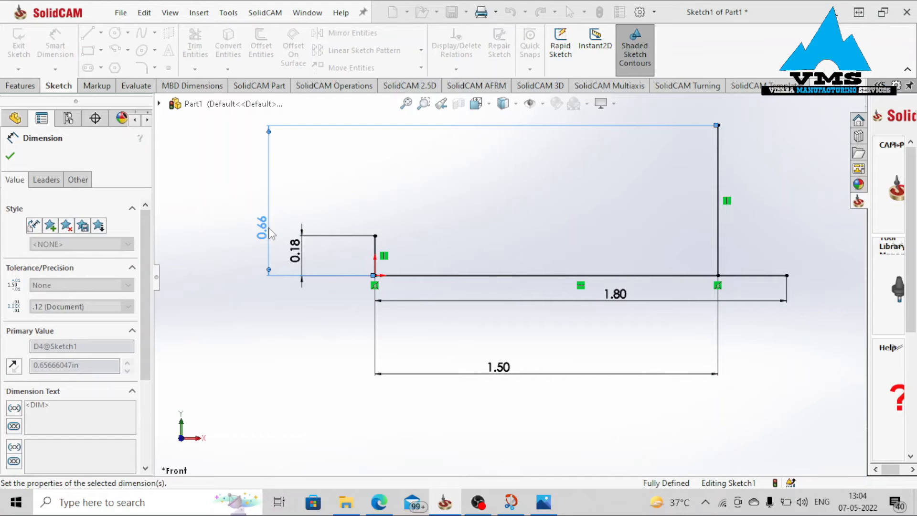
# - Draw a three-point arc with a radius of about 3.39 in, bulging upward between the upper endpoints of the two vertical lines
pyautogui.scroll(-2, 463, 233)
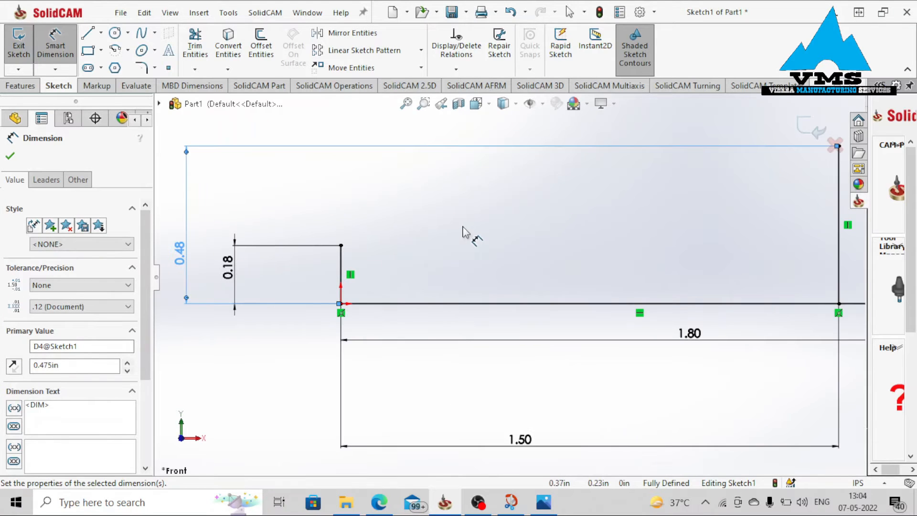
pyautogui.scroll(2, 783, 176)
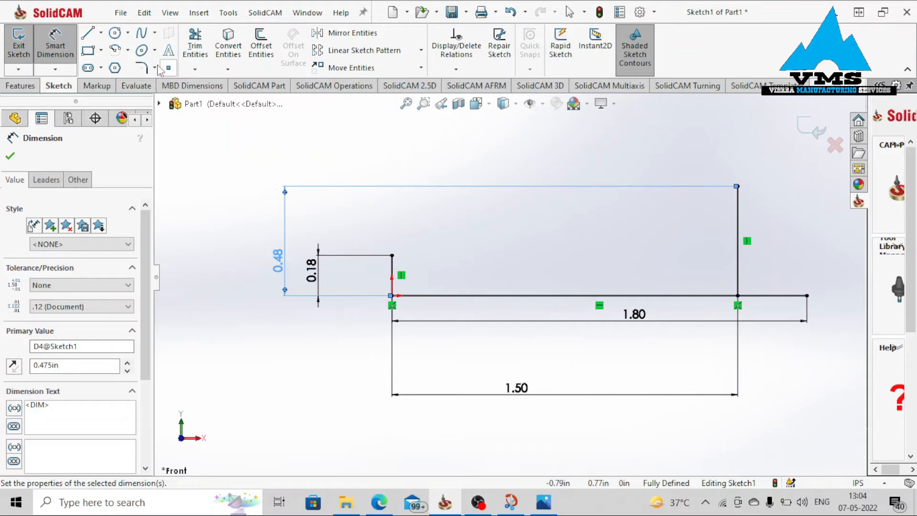
pyautogui.click(127, 50)
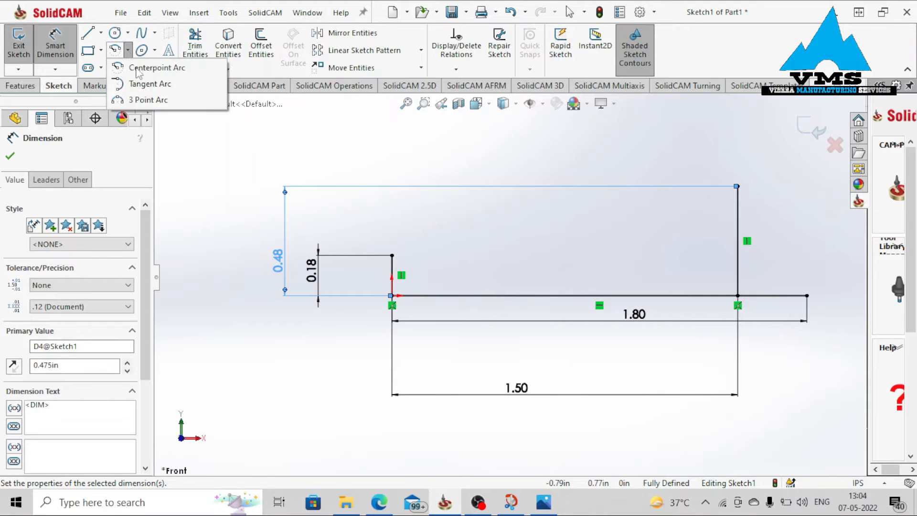
pyautogui.click(151, 100)
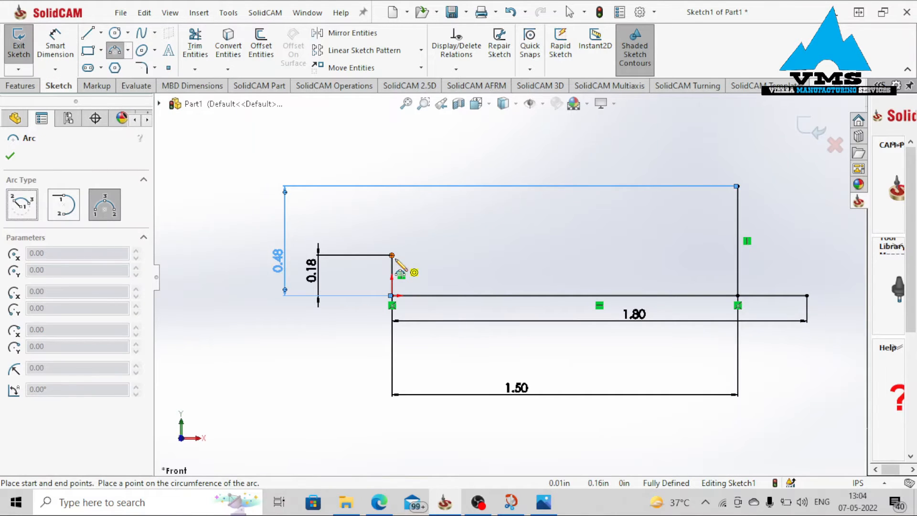
pyautogui.click(392, 255)
pyautogui.click(738, 186)
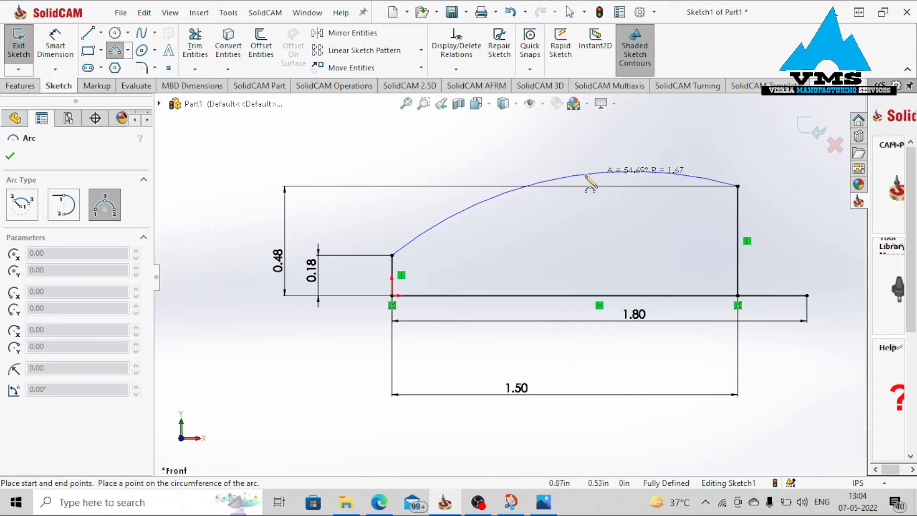
pyautogui.click(560, 202)
# - Dimension the profile arc with a radius of 3.298 in
pyautogui.moveTo(435, 204); pyautogui.dragTo(424, 159, button='right')
pyautogui.click(524, 209)
pyautogui.click(448, 149)
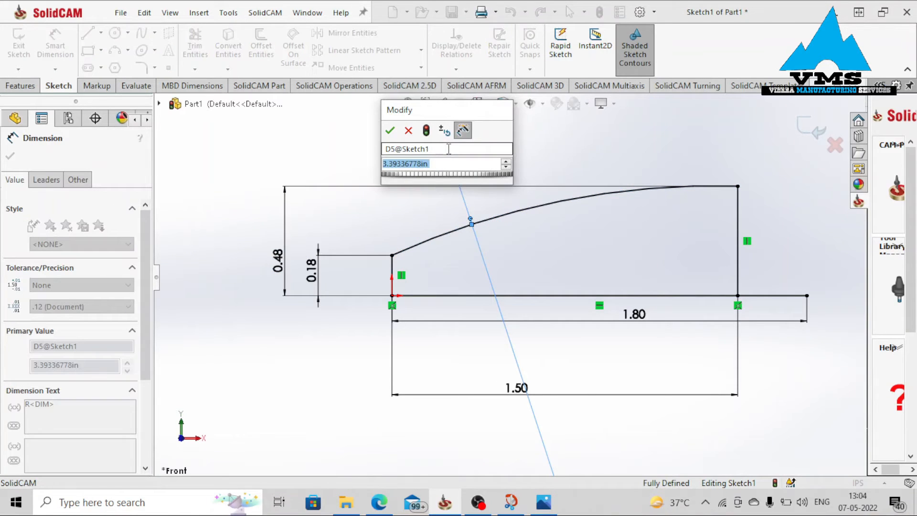
pyautogui.write('3.250')
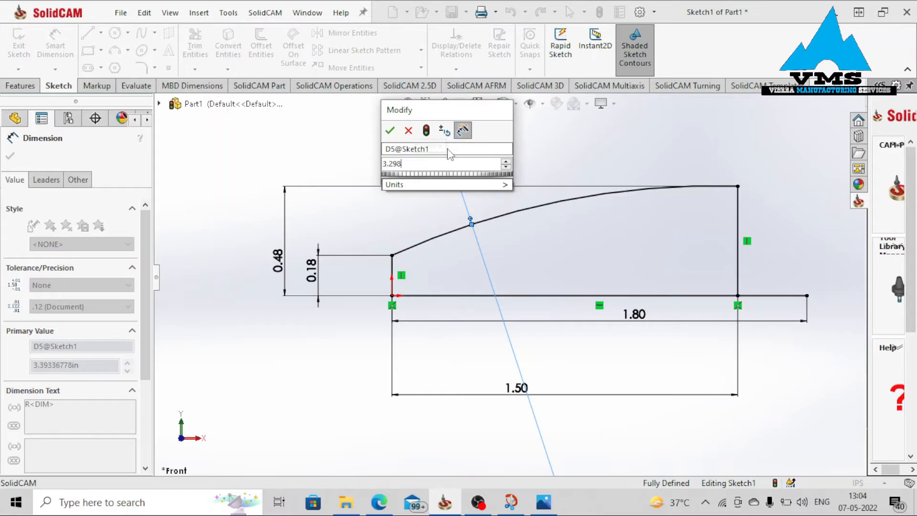
pyautogui.press('Return')
# - Draw the stepped stud outline from the 1.5 in vertical line: about 0.09 in across, 0.07 in up, 0.21 in across, 0.18 in down to the base line's end
pyautogui.scroll(2, 759, 219)
pyautogui.scroll(-3, 697, 246)
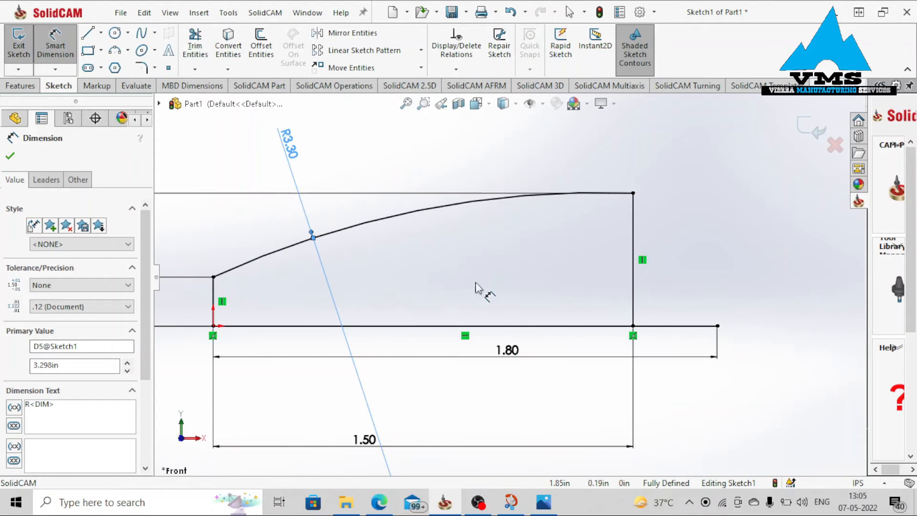
pyautogui.moveTo(563, 287); pyautogui.dragTo(603, 293, button='right')
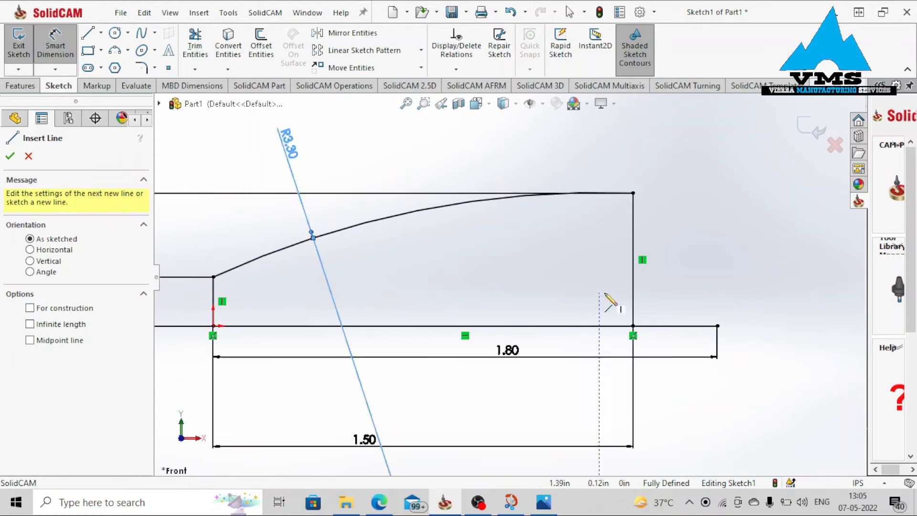
pyautogui.click(633, 296)
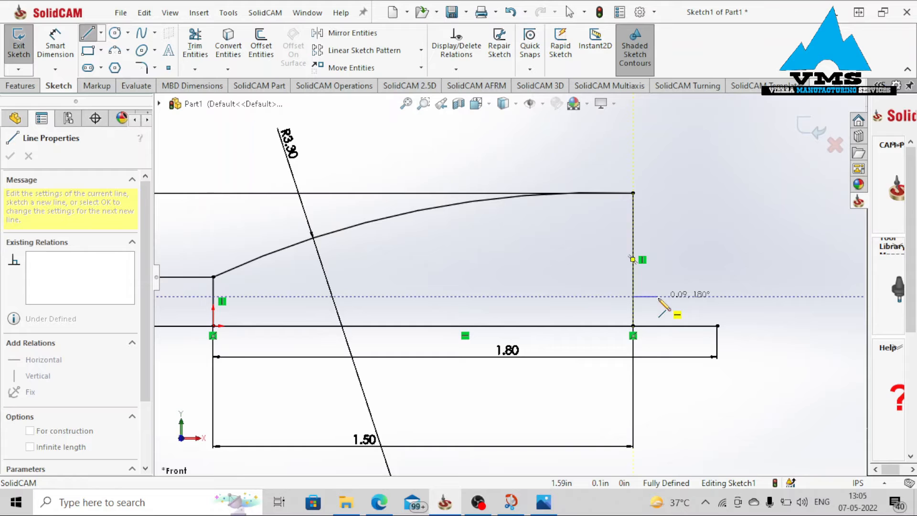
pyautogui.click(657, 297)
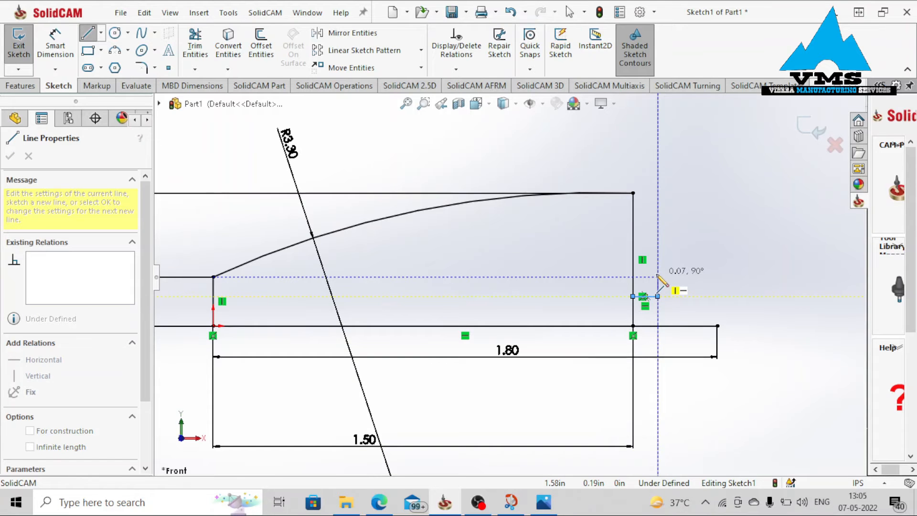
pyautogui.click(658, 276)
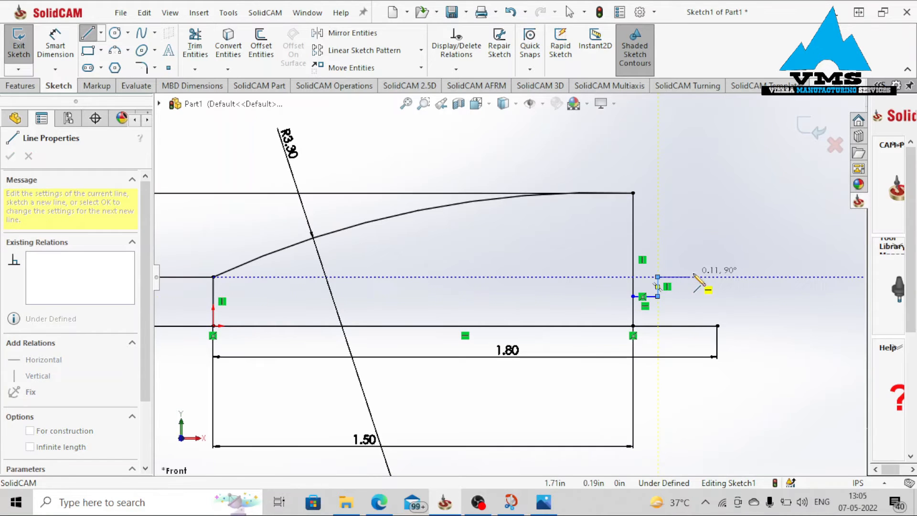
pyautogui.click(717, 277)
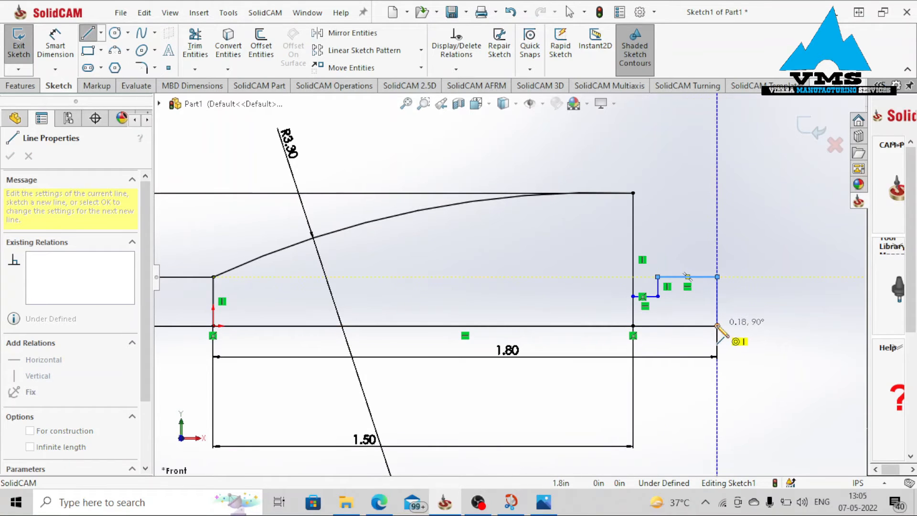
pyautogui.click(717, 326)
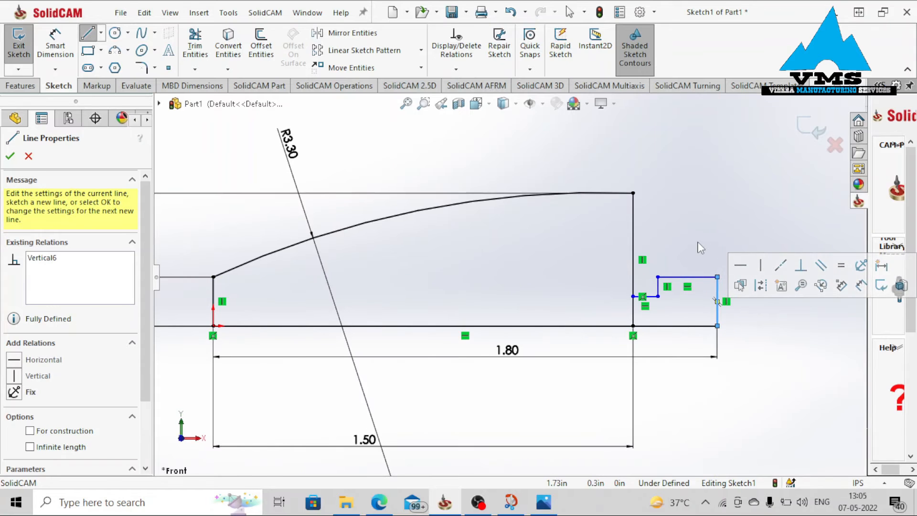
pyautogui.press('Escape')
# - Trim away the lower segment of the 1.5 in vertical line between the stud neck and the base line
pyautogui.click(195, 70)
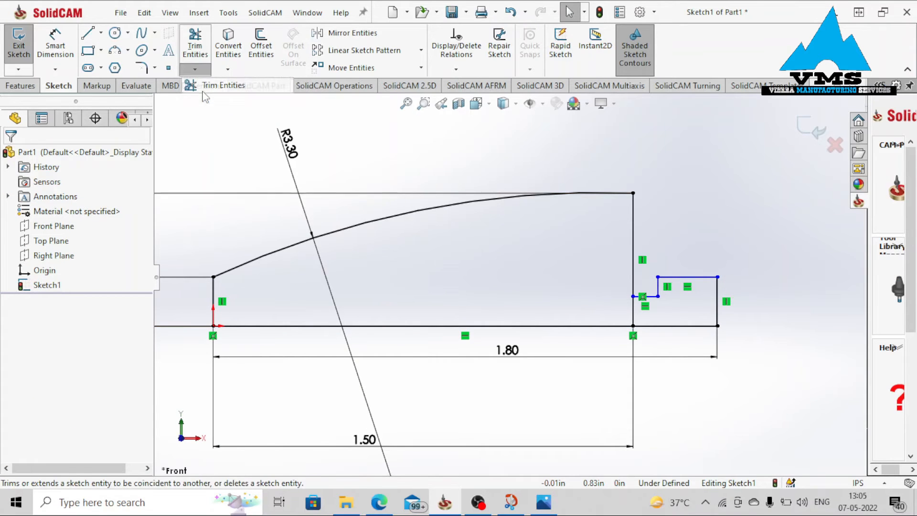
pyautogui.click(220, 84)
pyautogui.scroll(-3, 631, 372)
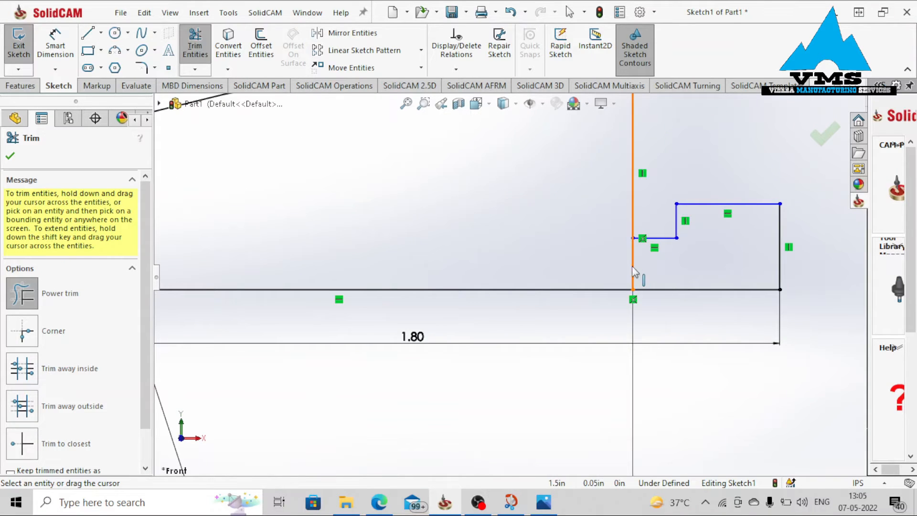
pyautogui.moveTo(627, 272); pyautogui.dragTo(612, 265)
pyautogui.scroll(3, 612, 266)
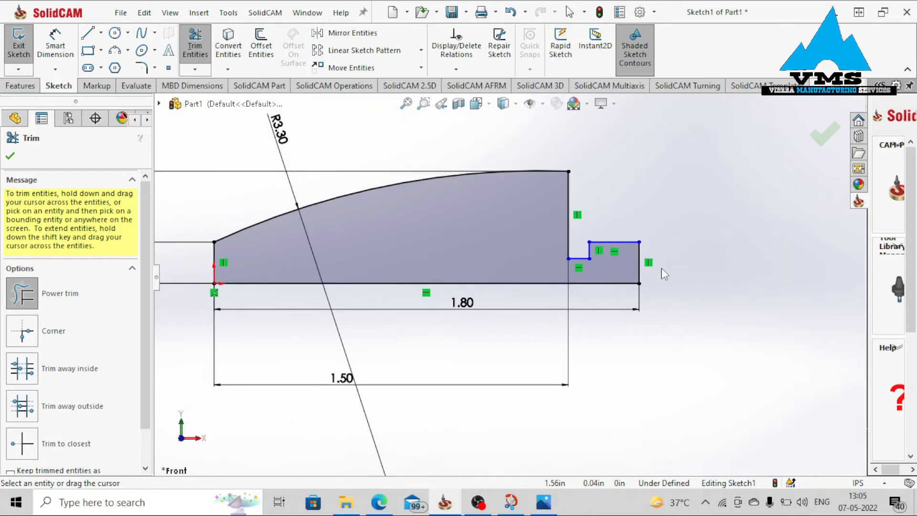
pyautogui.press('Escape')
# - Dimension the horizontal distance from the origin to the outer end of the stud neck as 1.565 in
pyautogui.moveTo(644, 206); pyautogui.dragTo(645, 144, button='right')
pyautogui.scroll(-3, 601, 263)
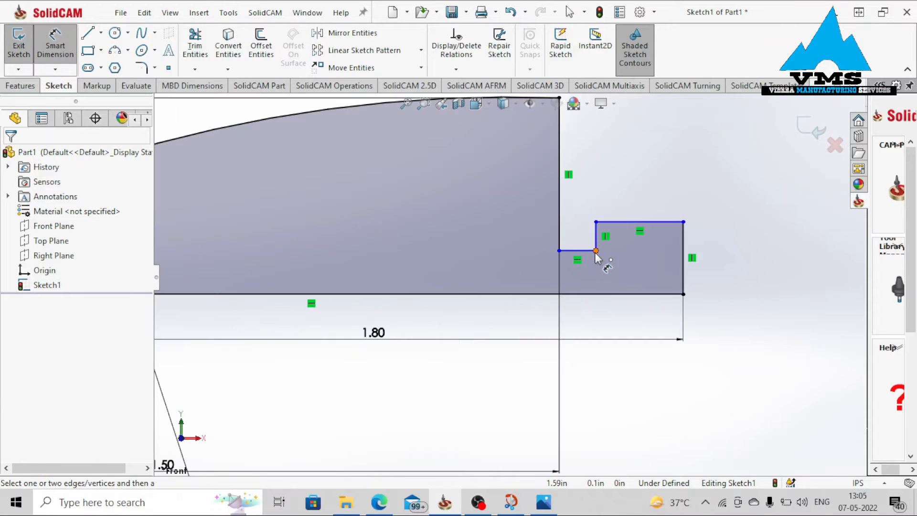
pyautogui.click(608, 266)
pyautogui.scroll(4, 621, 277)
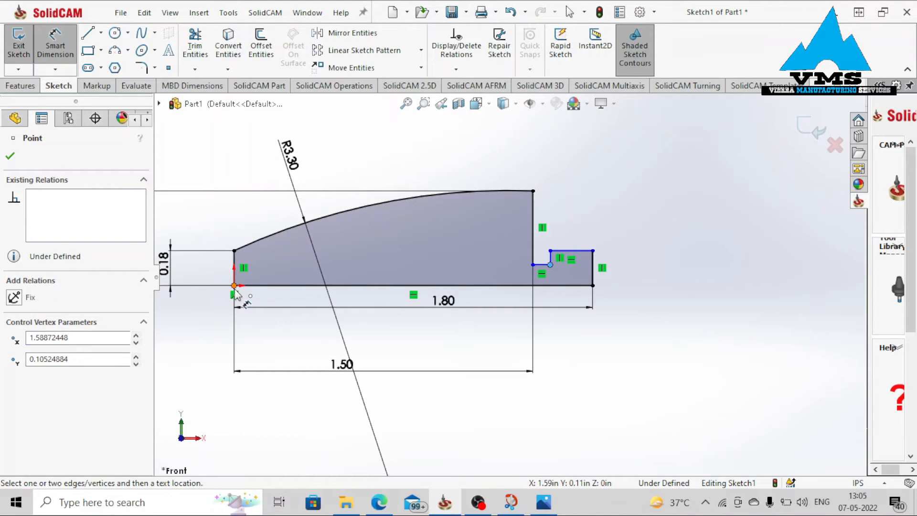
pyautogui.click(234, 286)
pyautogui.click(351, 406)
pyautogui.write('1.5')
pyautogui.press('Return')
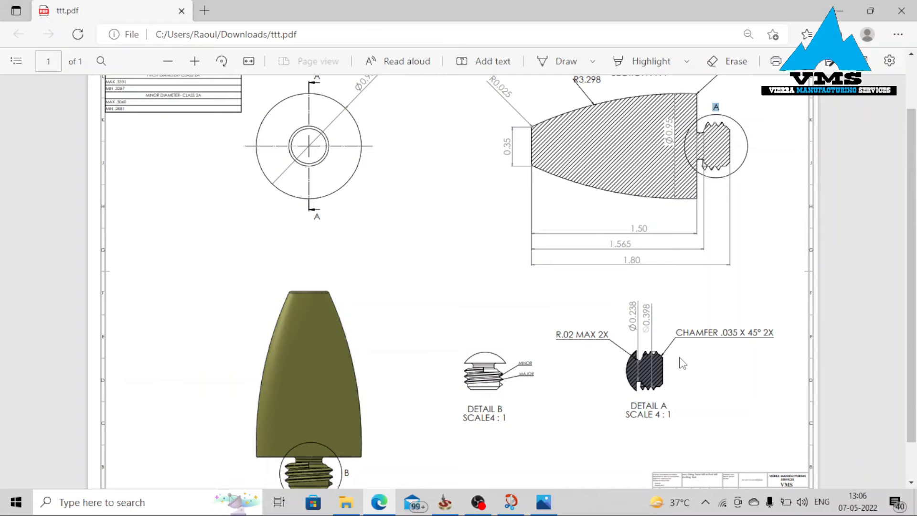
# - Check the stud diameters in the PDF drawing and dimension the height of the stud's end line as 0.398/2 in
pyautogui.keyDown('ctrl'); pyautogui.scroll(5, 682, 364); pyautogui.keyUp('ctrl')
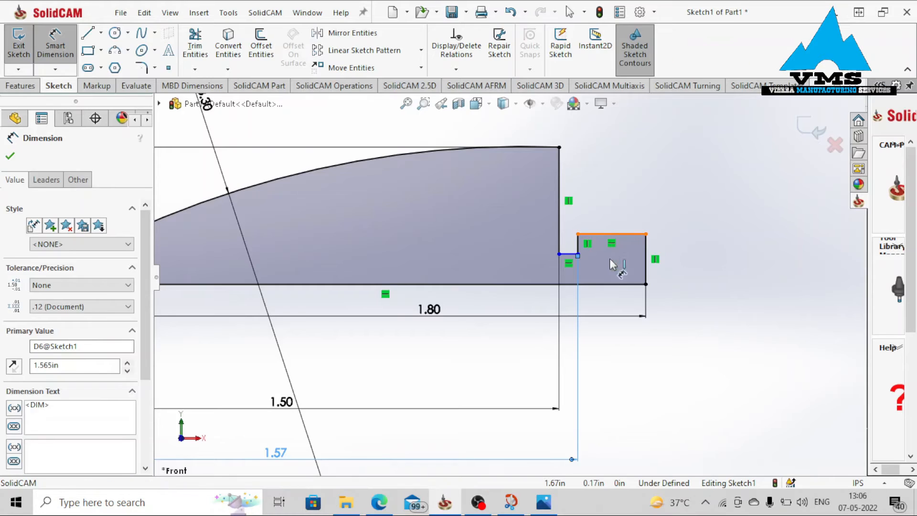
pyautogui.click(615, 285)
pyautogui.click(614, 285)
pyautogui.click(724, 260)
pyautogui.write('0.398')
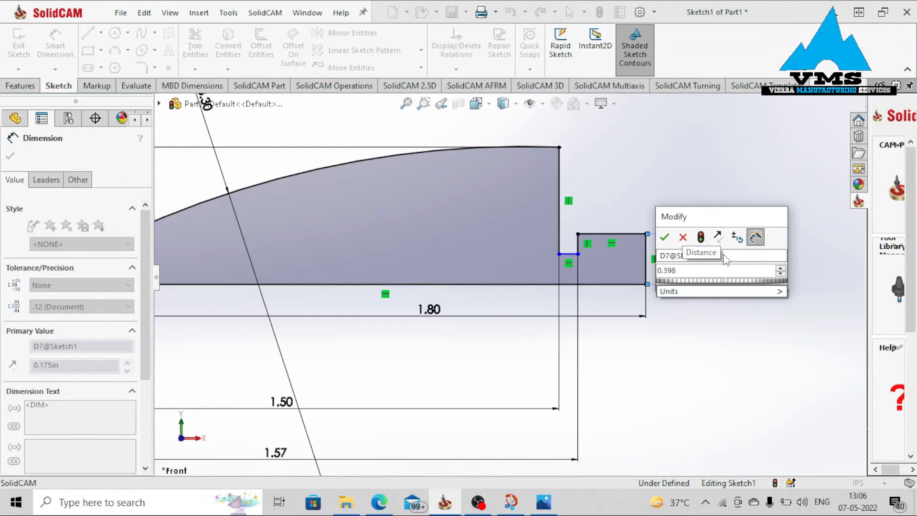
pyautogui.press('Escape')
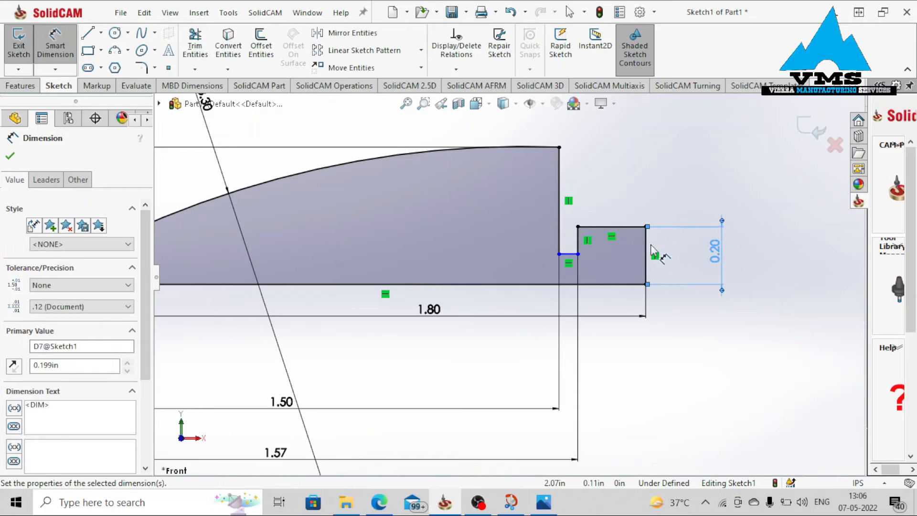
# - Dimension the stud neck's height above the base line as 0.238/2 in
pyautogui.scroll(-1, 663, 253)
pyautogui.click(546, 258)
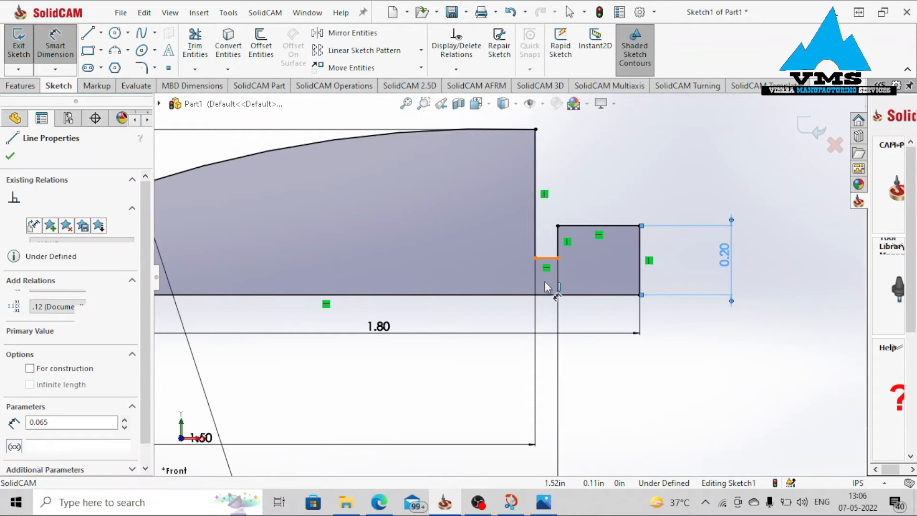
pyautogui.click(546, 294)
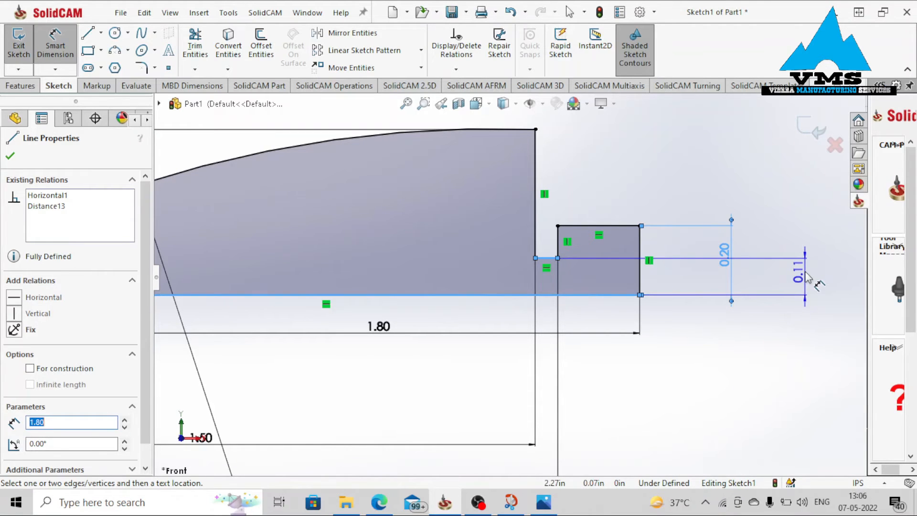
pyautogui.click(812, 274)
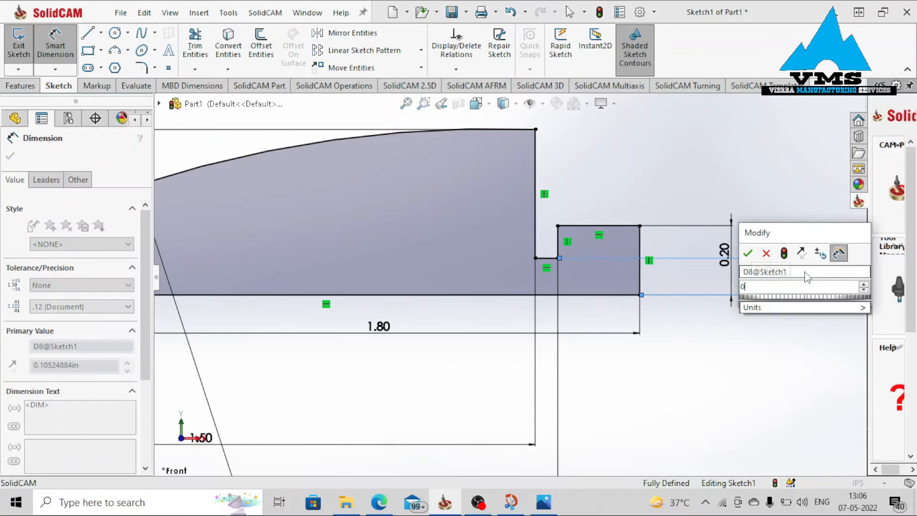
pyautogui.write('0.238/2')
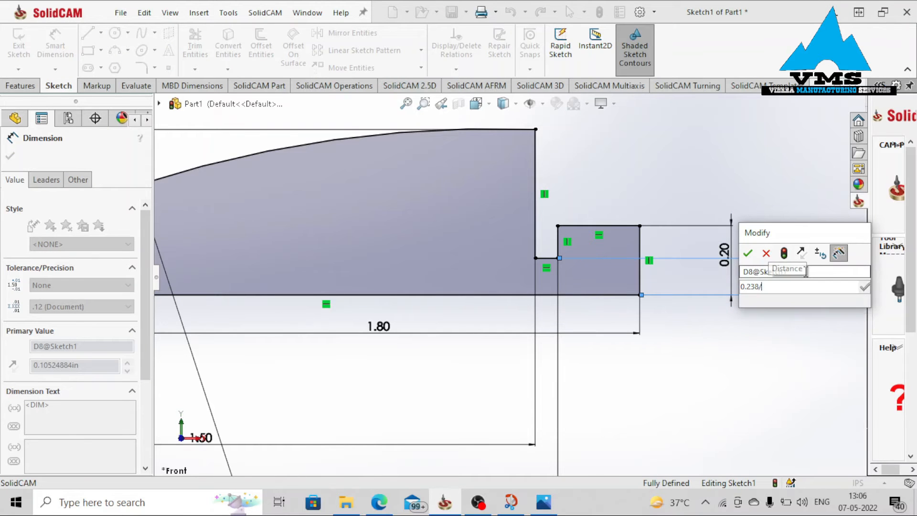
pyautogui.press('Return')
# - Add 0.02 in sketch fillets to both inner corners of the stud neck
pyautogui.click(154, 67)
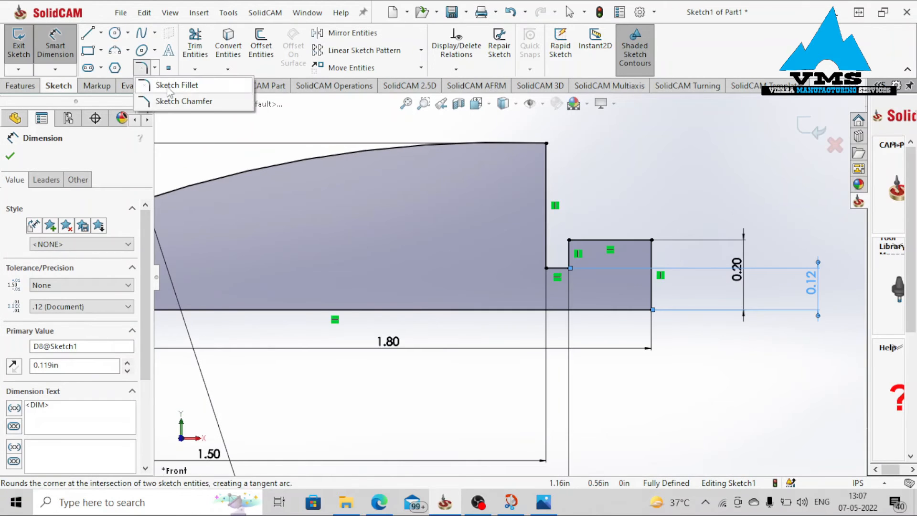
pyautogui.click(176, 85)
pyautogui.write('.02')
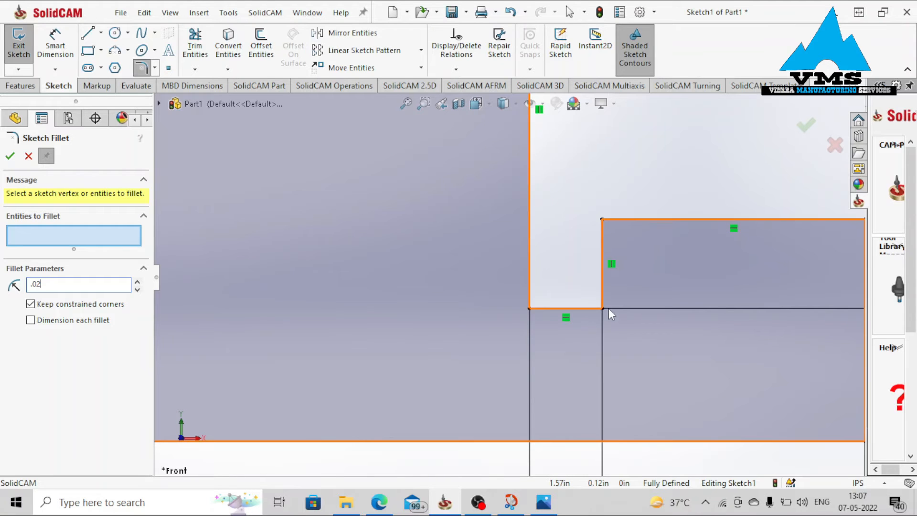
pyautogui.click(602, 308)
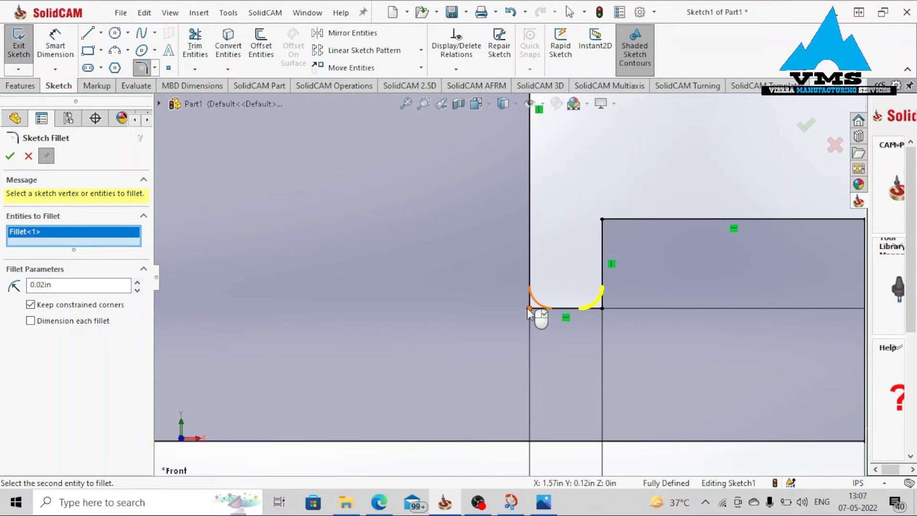
pyautogui.click(530, 309)
pyautogui.click(10, 156)
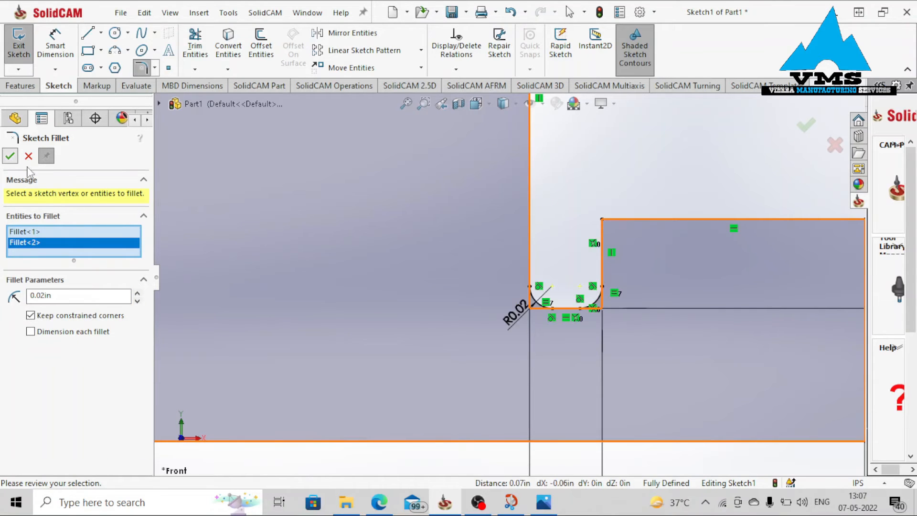
# - Add a 0.025 in sketch fillet where the profile arc meets the short vertical nose line, and finish the fillet command
pyautogui.scroll(8, 488, 232)
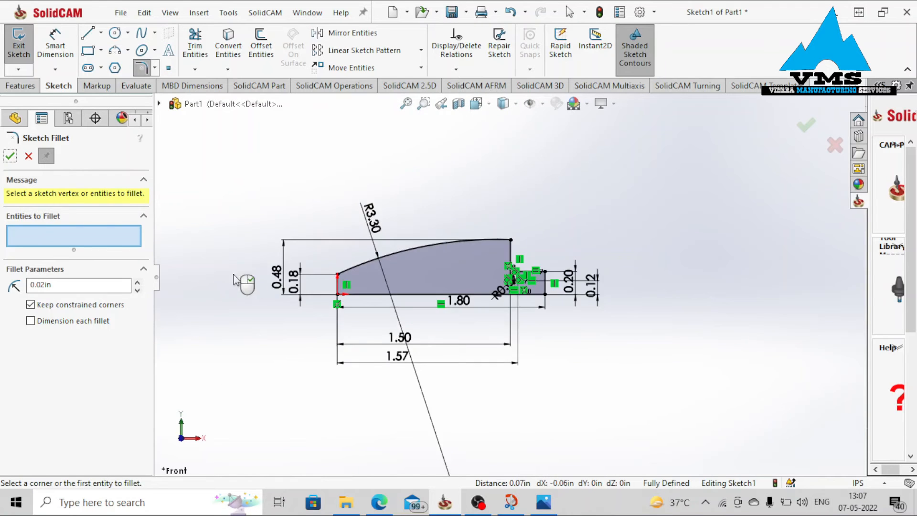
pyautogui.scroll(-5, 230, 282)
pyautogui.doubleClick(105, 283)
pyautogui.write('.0')
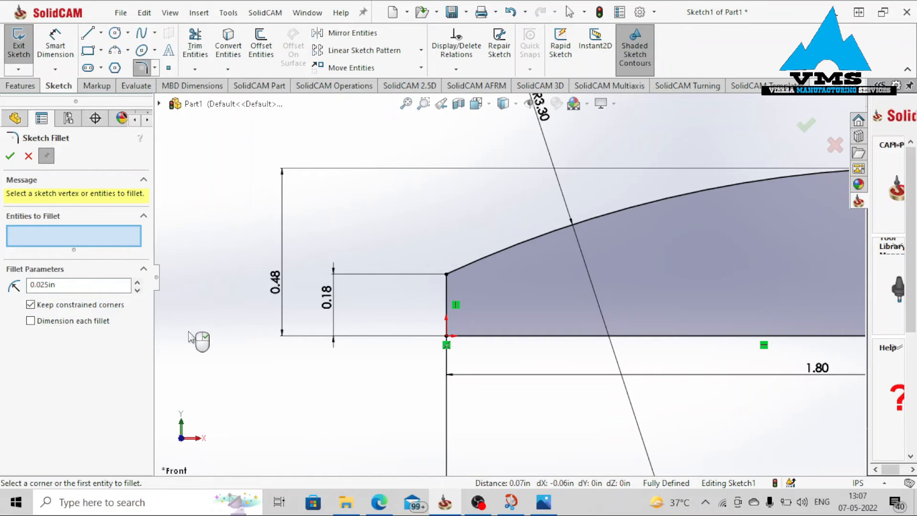
pyautogui.click(446, 275)
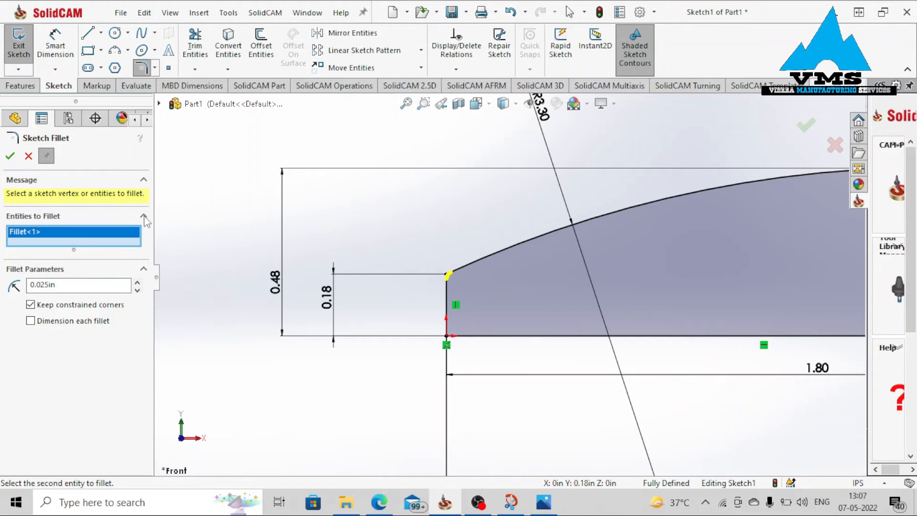
pyautogui.click(10, 156)
pyautogui.scroll(-3, 449, 282)
pyautogui.scroll(5, 640, 301)
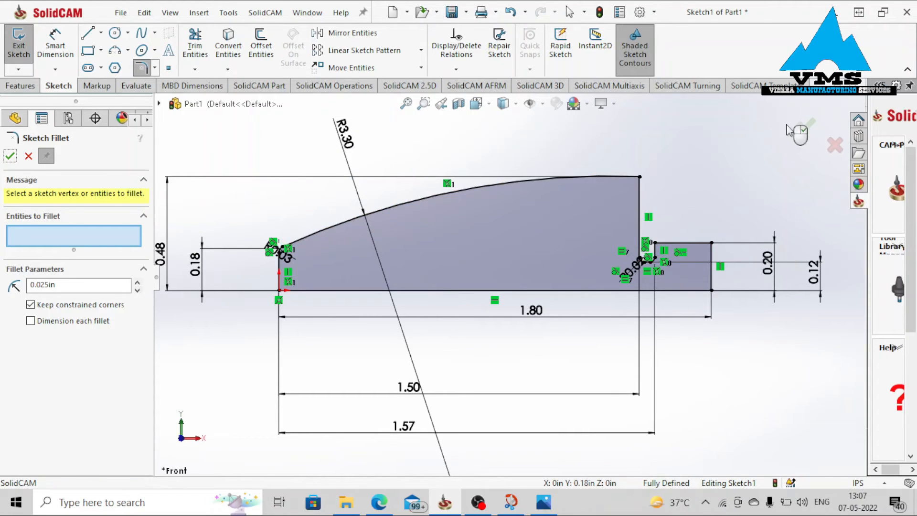
pyautogui.click(804, 126)
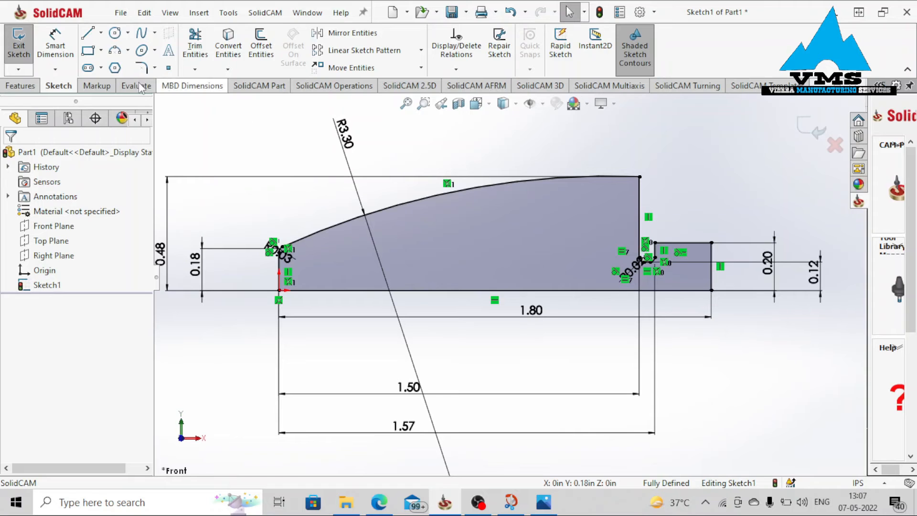
# - Revolve the closed profile 360° about the horizontal base line into a solid body
pyautogui.click(32, 86)
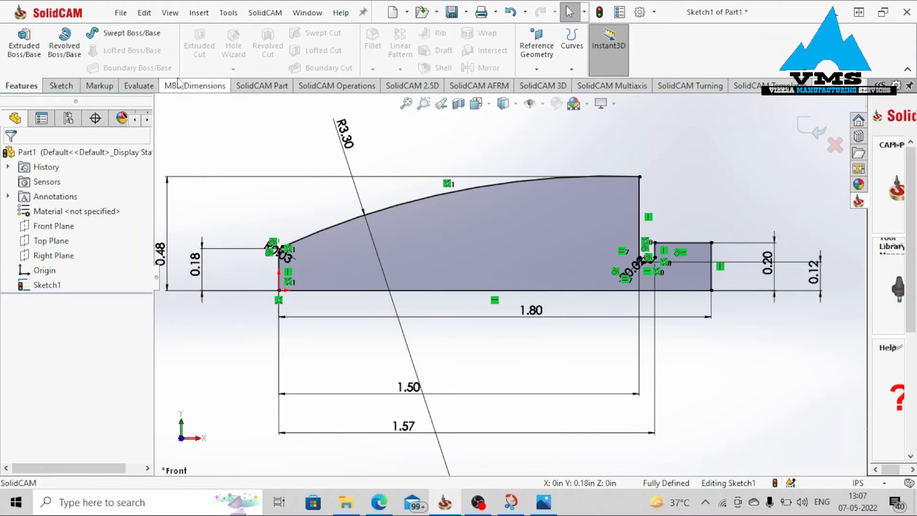
pyautogui.click(71, 44)
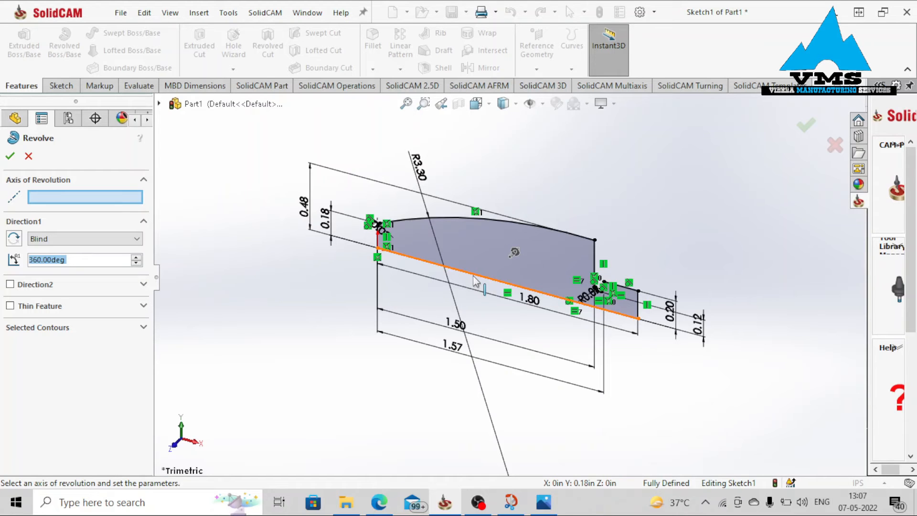
pyautogui.click(474, 280)
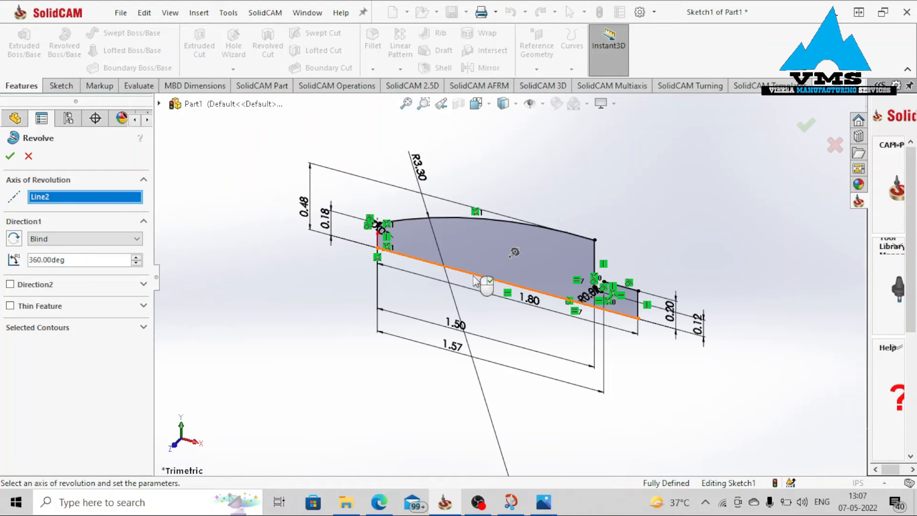
pyautogui.click(11, 156)
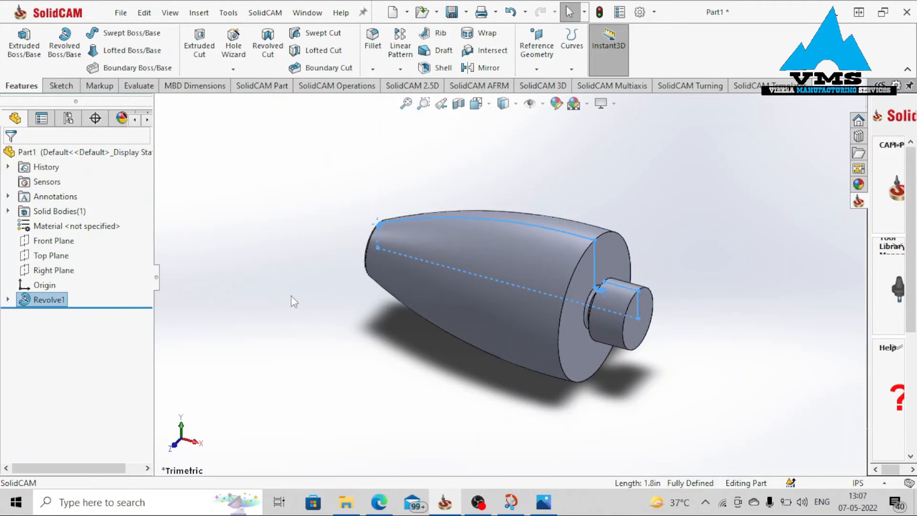
pyautogui.click(290, 295)
pyautogui.scroll(-3, 488, 305)
pyautogui.moveTo(546, 308); pyautogui.dragTo(543, 302, button='middle')
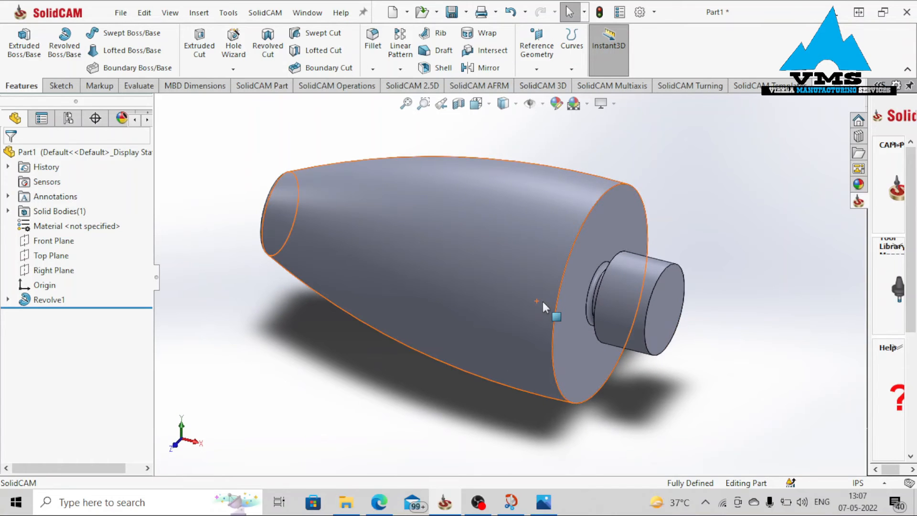
# - Save the part in the Downloads folder as VMS PROJECT8ROCKET SERIES
pyautogui.hotkey('ctrl', 's')
pyautogui.write('VM')
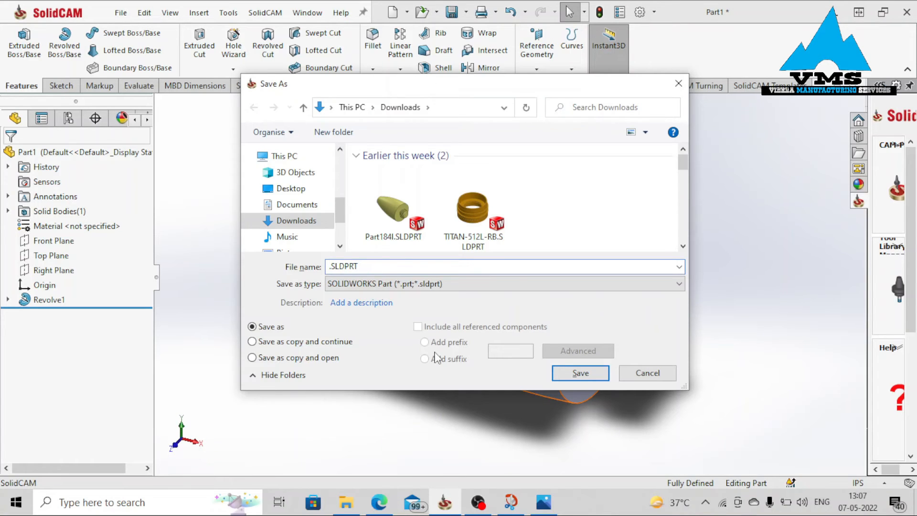
pyautogui.write('S PROJECT8ROCKET')
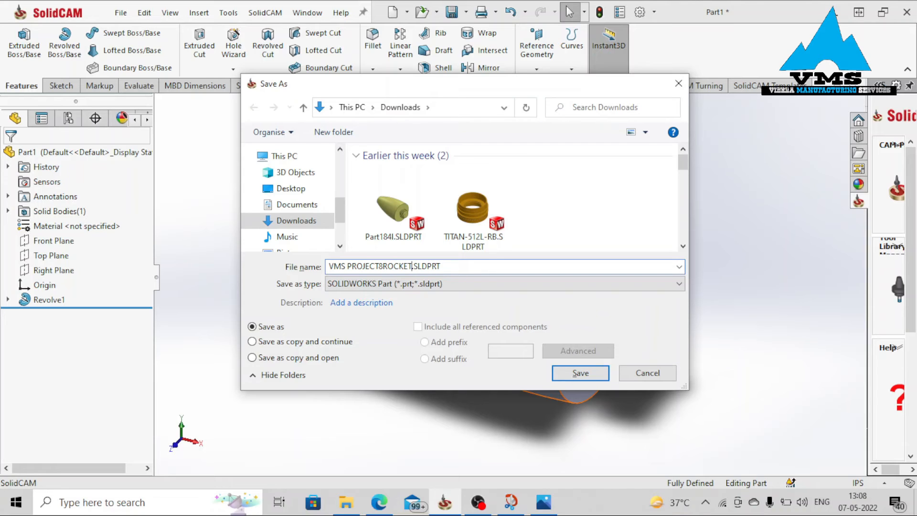
pyautogui.write(' SERIES')
pyautogui.click(580, 373)
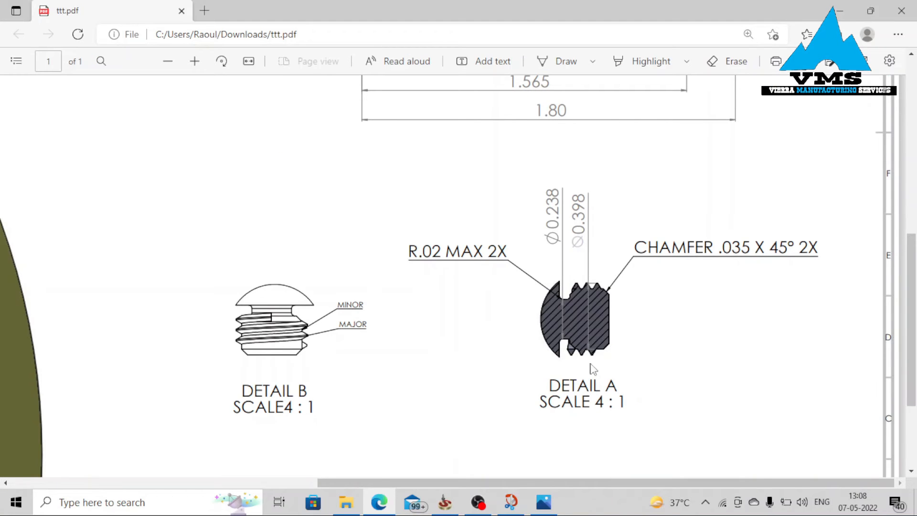
# - Check the chamfer callouts in the PDF drawing and chamfer both rim edges of the stud 0.035 in at 45° with full preview
pyautogui.scroll(9, 651, 340)
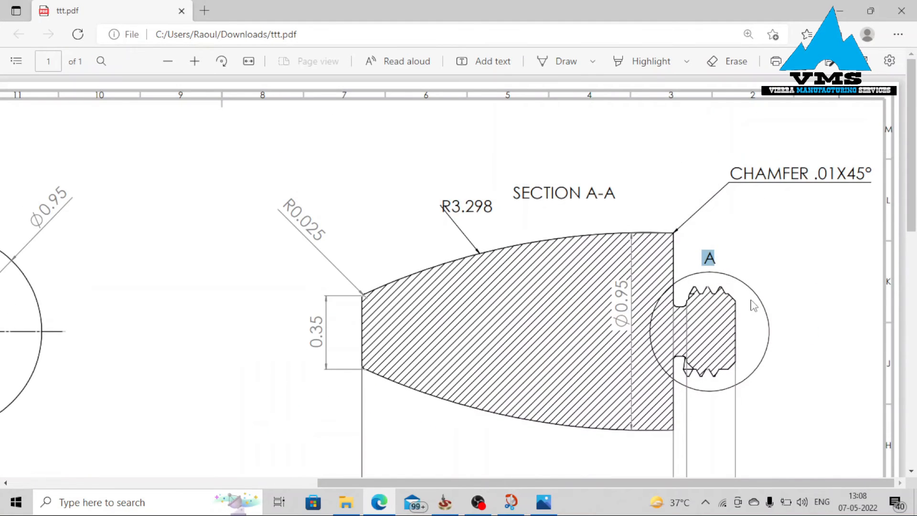
pyautogui.scroll(-9, 614, 362)
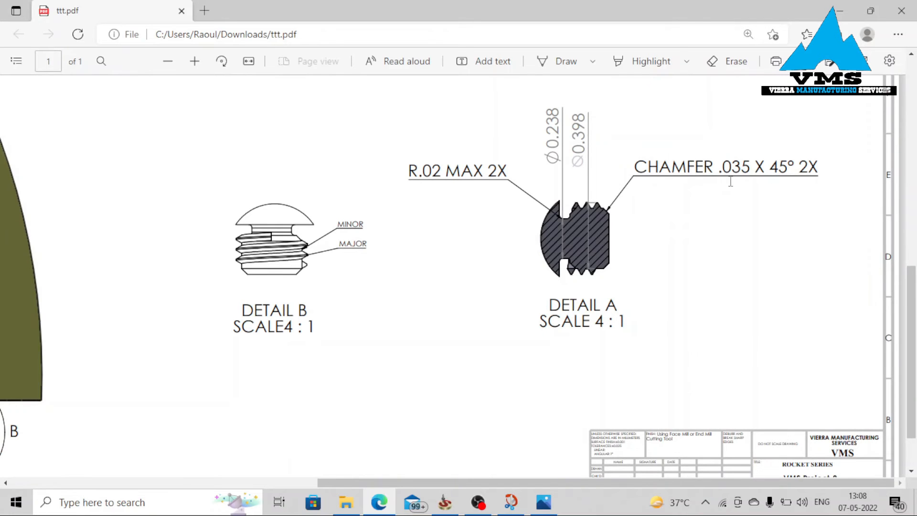
pyautogui.scroll(9, 733, 182)
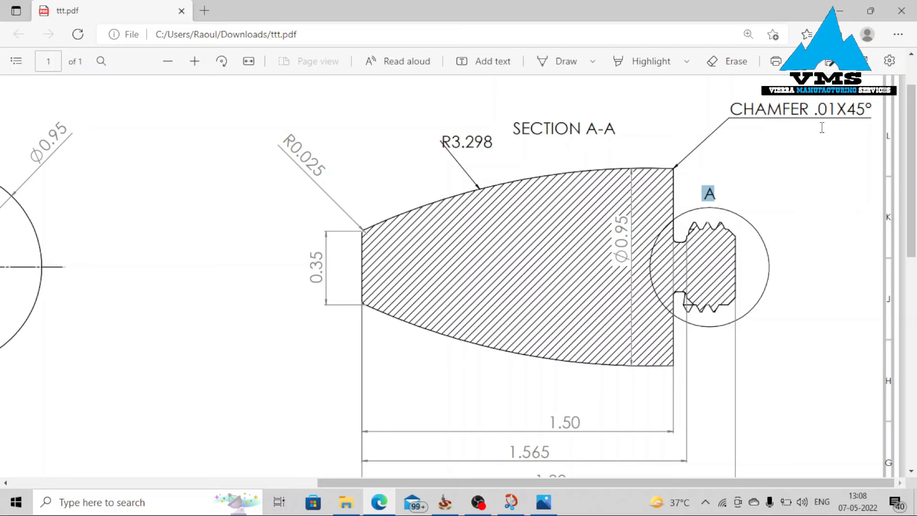
pyautogui.hotkey('alt', 'Tab')
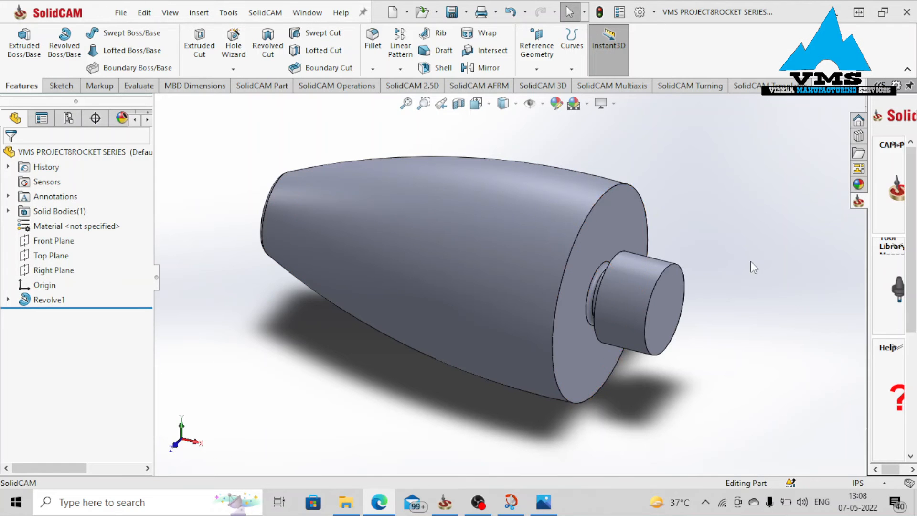
pyautogui.click(373, 69)
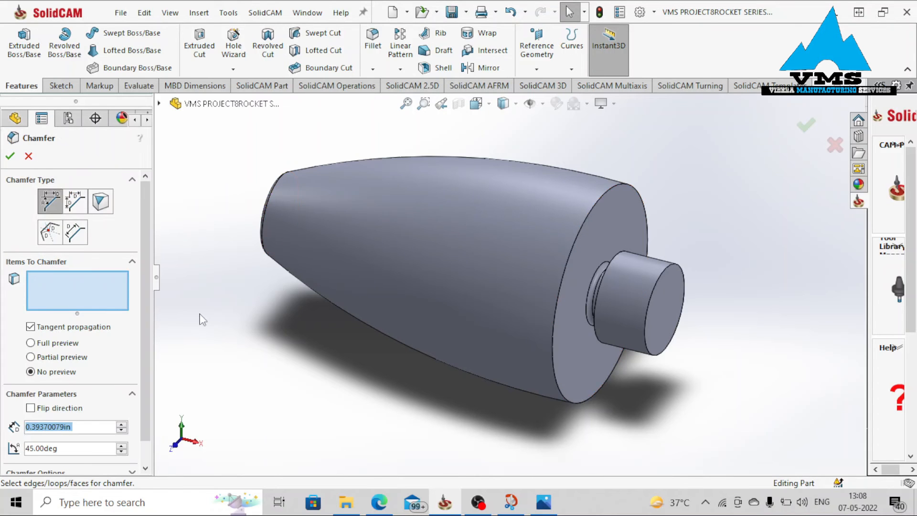
pyautogui.scroll(-1, 77, 405)
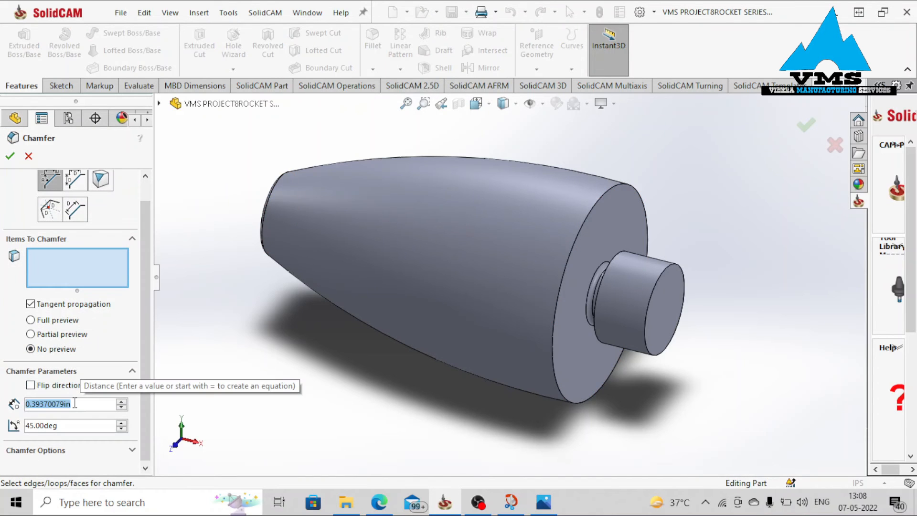
pyautogui.write('0.035')
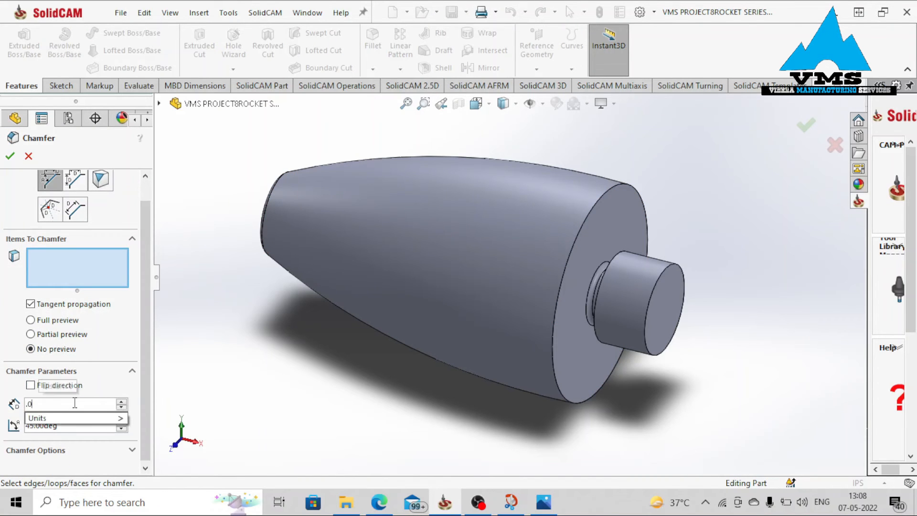
pyautogui.press('Return')
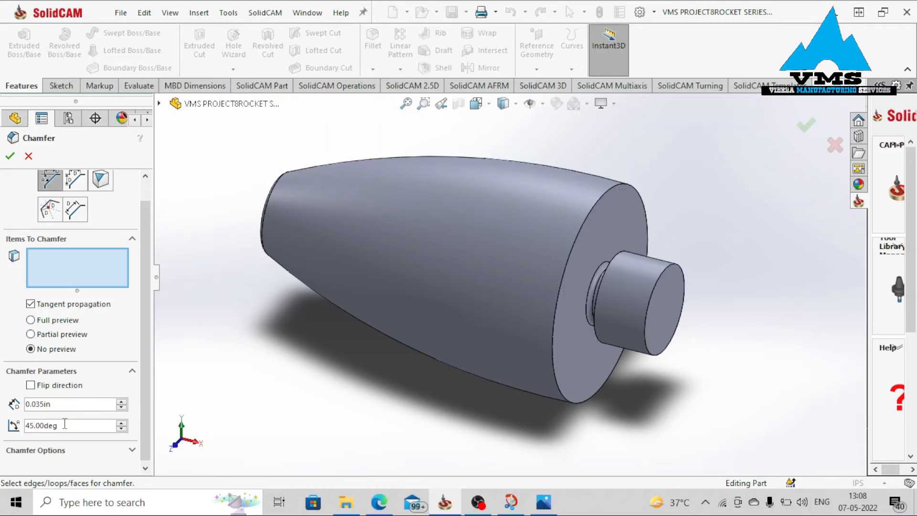
pyautogui.click(47, 320)
pyautogui.click(670, 274)
pyautogui.scroll(-8, 628, 311)
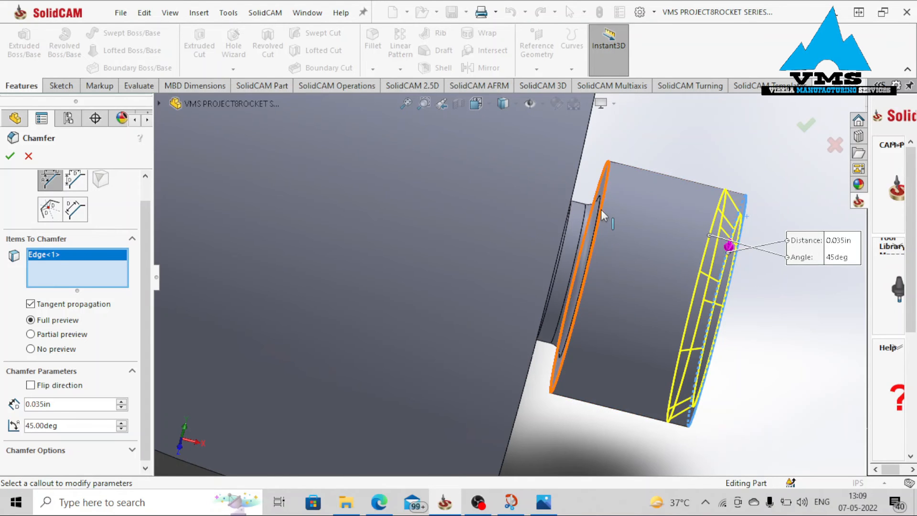
pyautogui.click(602, 208)
pyautogui.scroll(8, 646, 250)
pyautogui.moveTo(645, 252); pyautogui.dragTo(610, 253, button='middle')
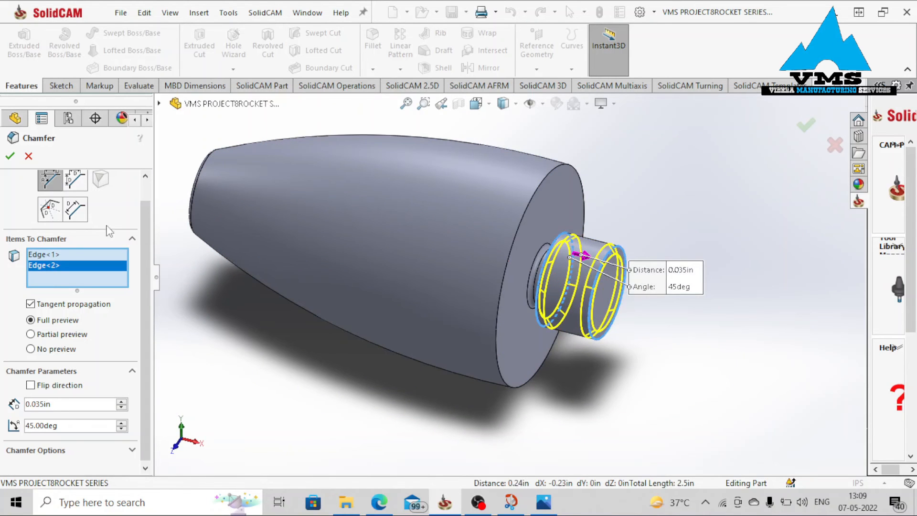
pyautogui.click(11, 157)
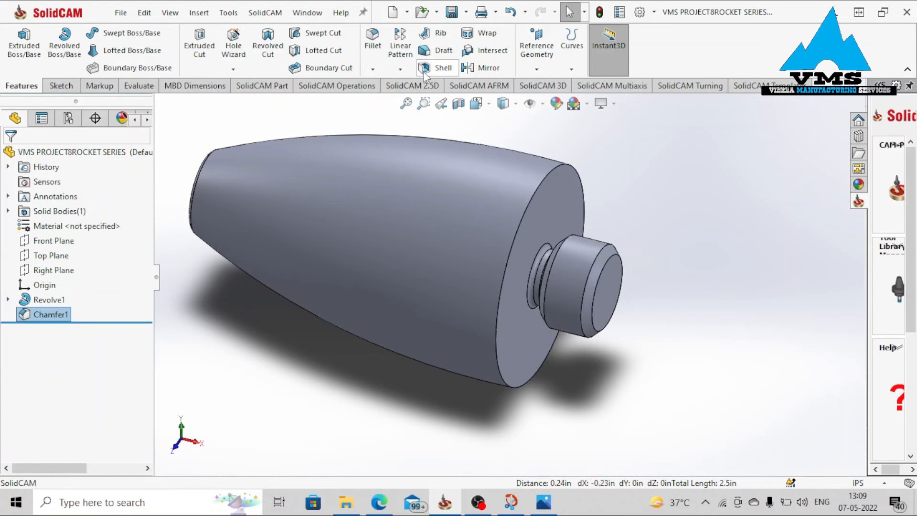
# - Chamfer the outer rim edge of the body's large flat base 0.01 in at 45° with partial preview
pyautogui.click(373, 69)
pyautogui.click(388, 101)
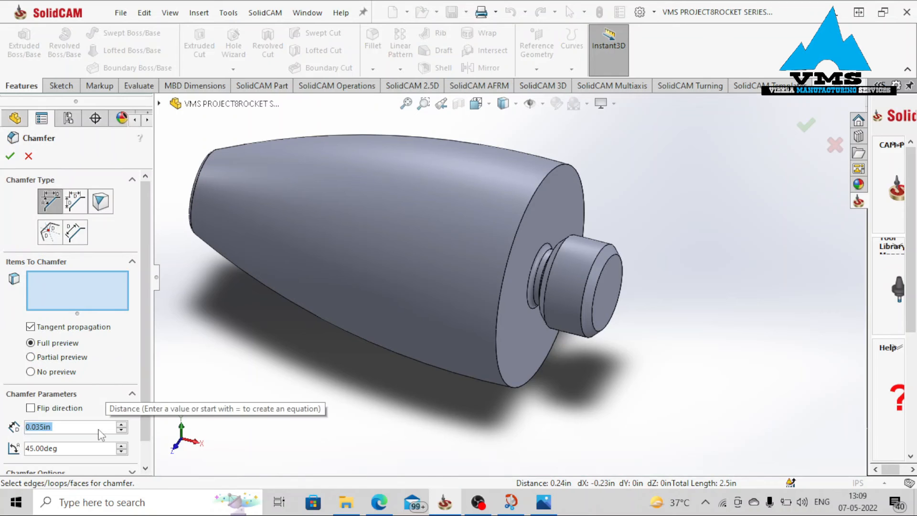
pyautogui.write('0.01')
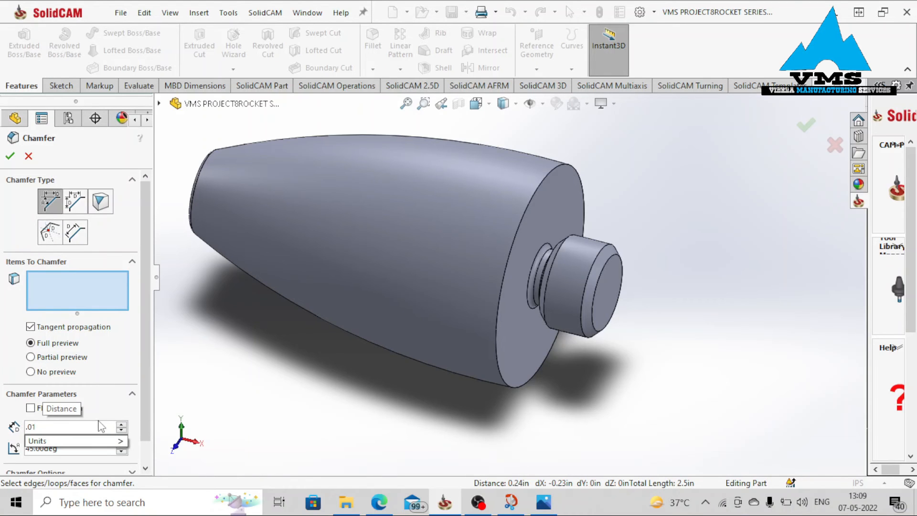
pyautogui.press('Tab')
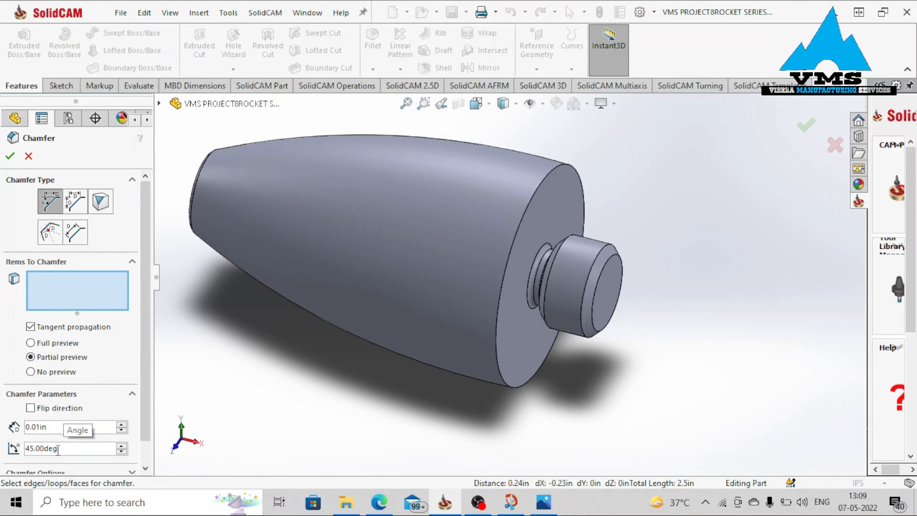
pyautogui.click(532, 201)
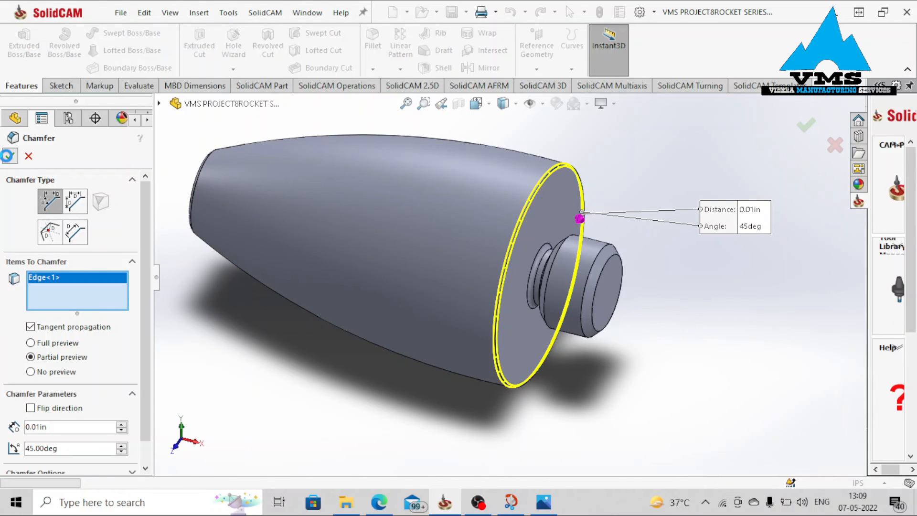
pyautogui.click(10, 156)
# - Inspect the rocket model from the stud side and compare it with the views in the PDF drawing
pyautogui.moveTo(497, 168); pyautogui.dragTo(563, 270, button='middle')
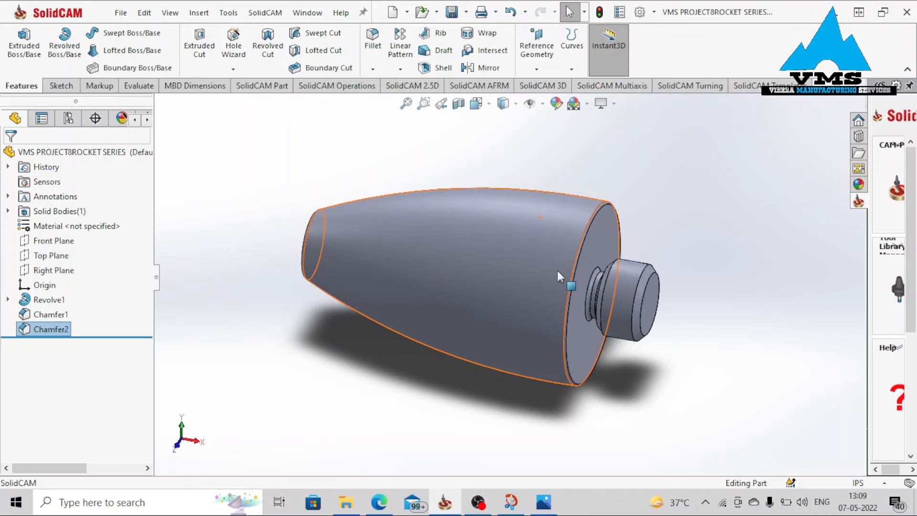
pyautogui.scroll(-3, 590, 315)
pyautogui.moveTo(0, 41); pyautogui.dragTo(508, 54)
pyautogui.click(763, 44)
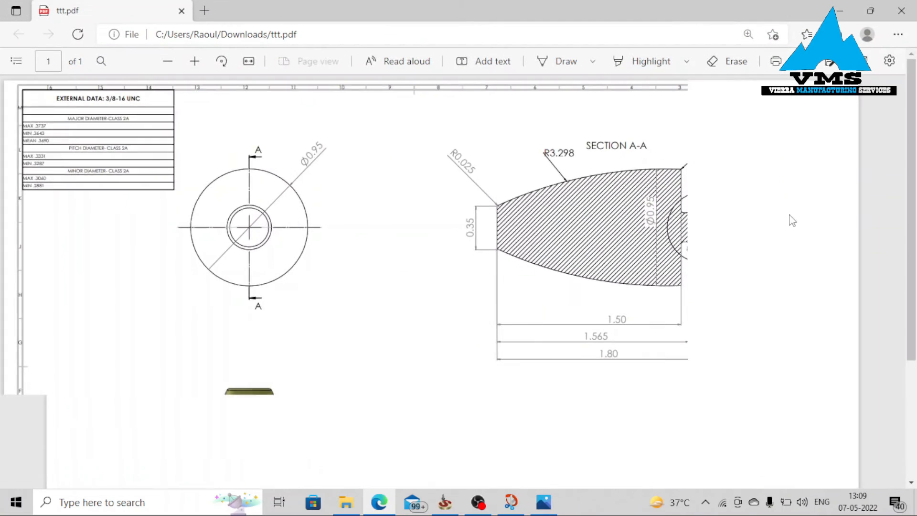
pyautogui.keyDown('ctrl'); pyautogui.scroll(2, 791, 219); pyautogui.keyUp('ctrl')
pyautogui.keyDown('ctrl'); pyautogui.scroll(2, 794, 251); pyautogui.keyUp('ctrl')
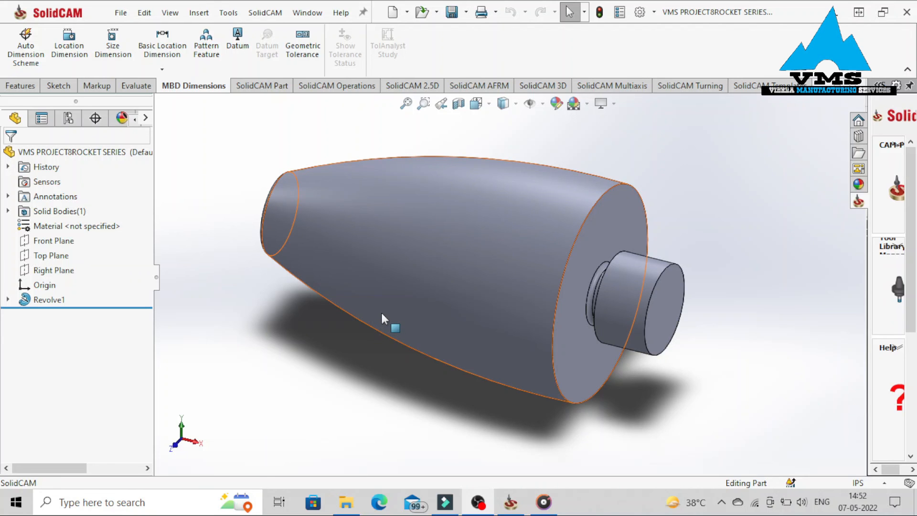
pyautogui.scroll(-2, 382, 314)
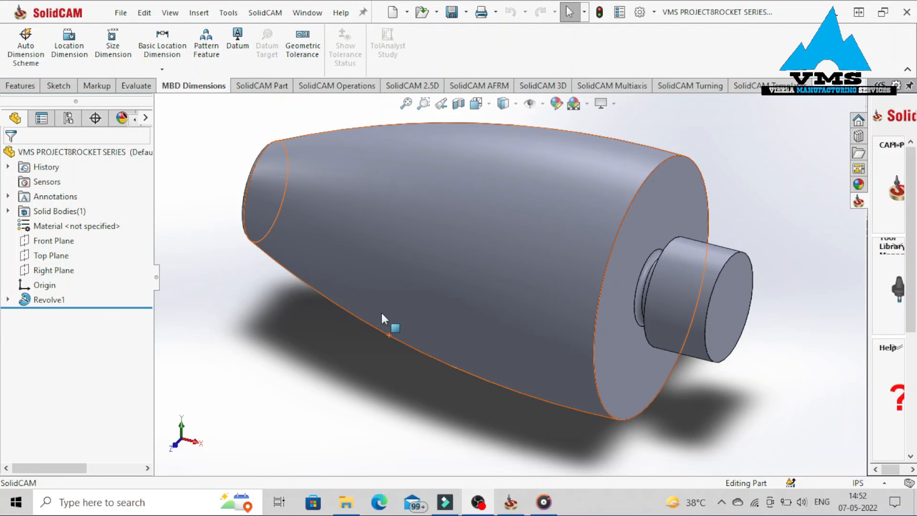